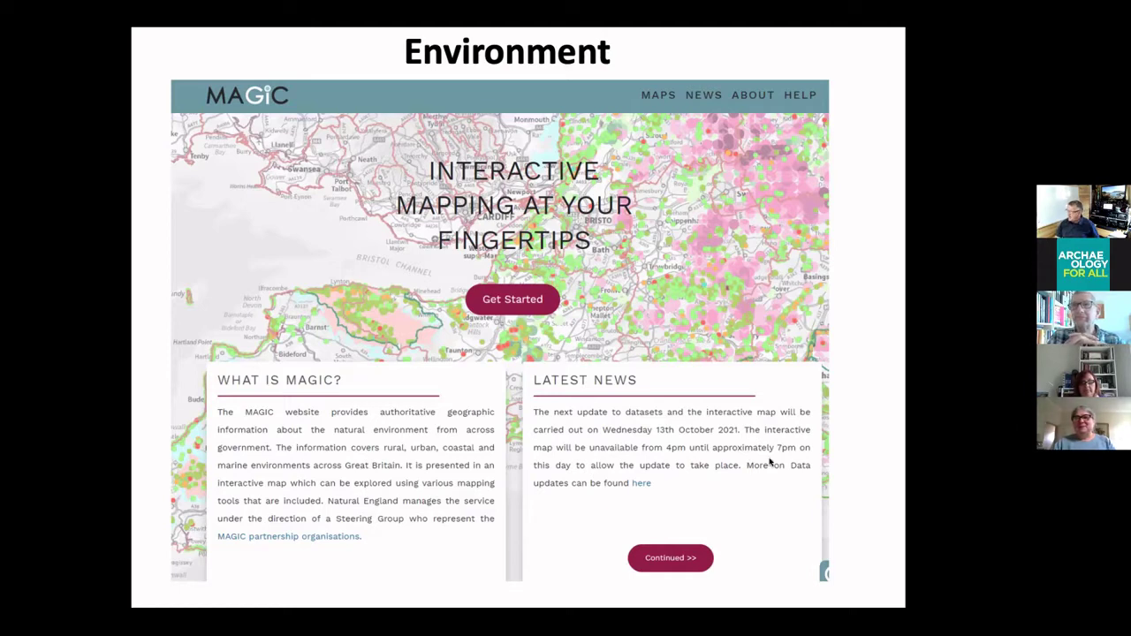
Step: Switch the Zoom share from the slideshow to the Safari window showing the MAGIC home page
key(super+Tab)
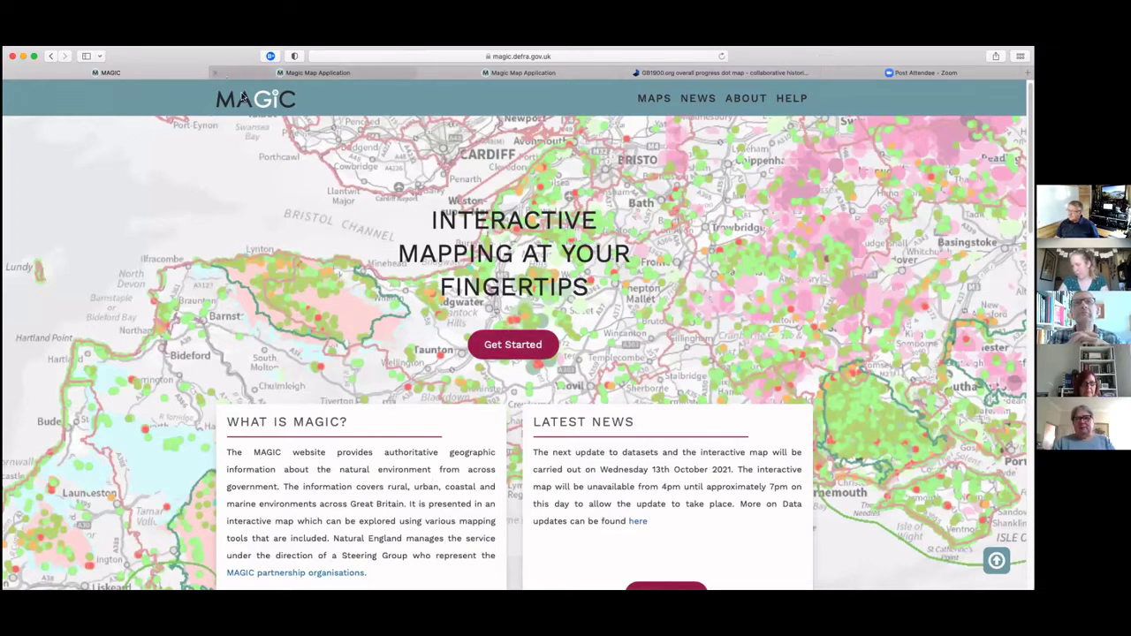
Step: Show the Magic Map Application tab with Great Britain at 1:5,575,688
key(ctrl+Tab)
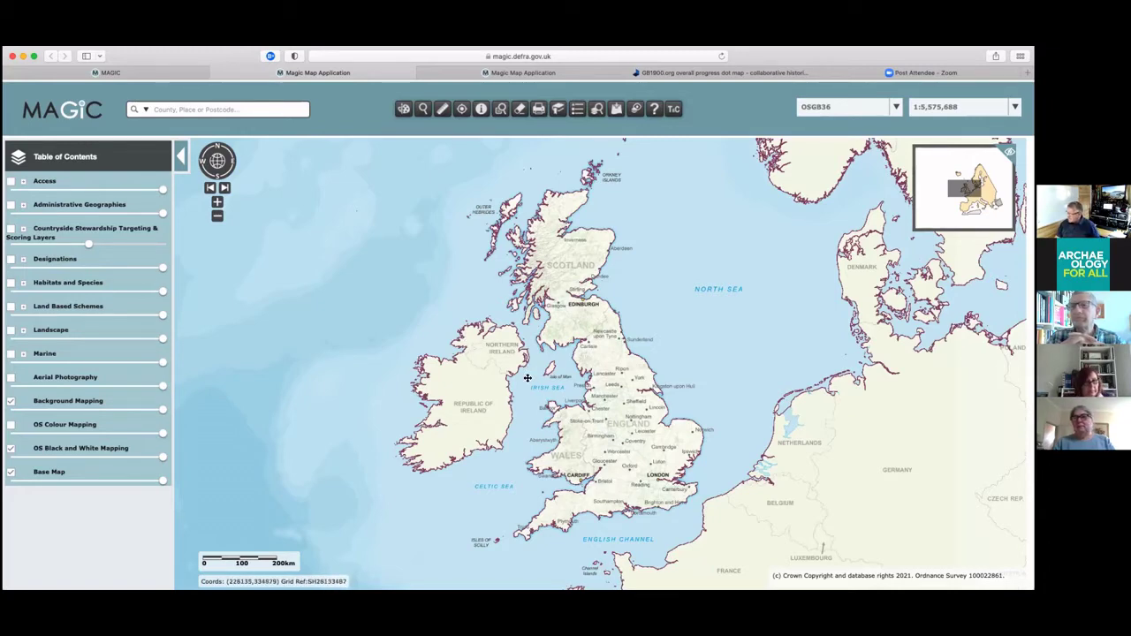
Step: Zoom the map from Great Britain into Birmingham and Coventry at 1:174,240
drag(528, 378, 477, 296)
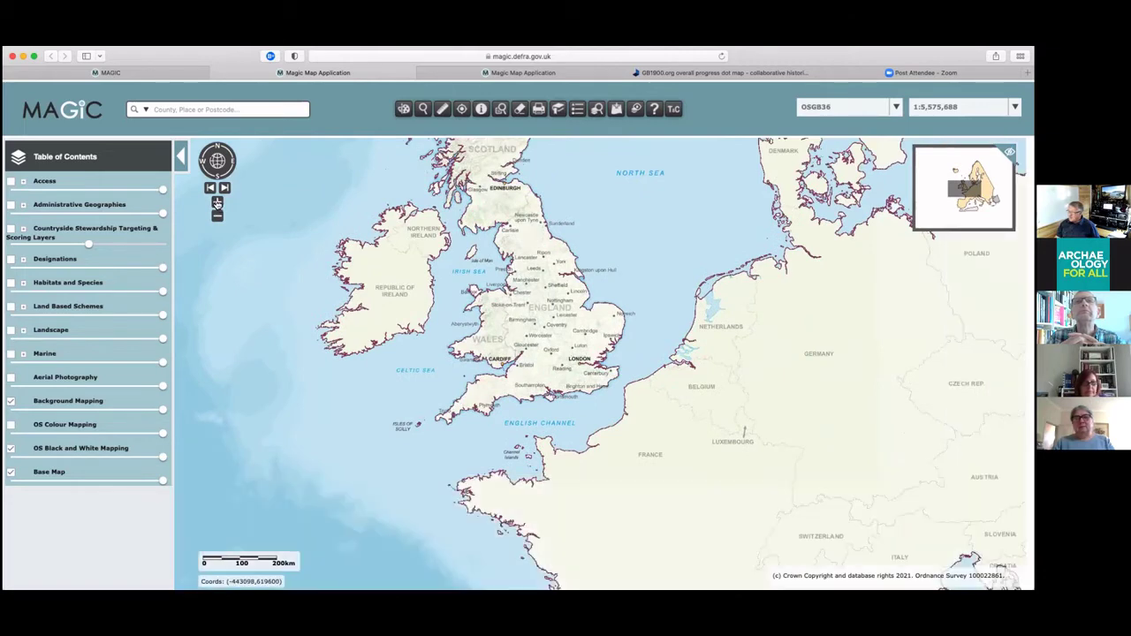
scroll(522, 255, up, 1)
scroll(509, 342, up, 1)
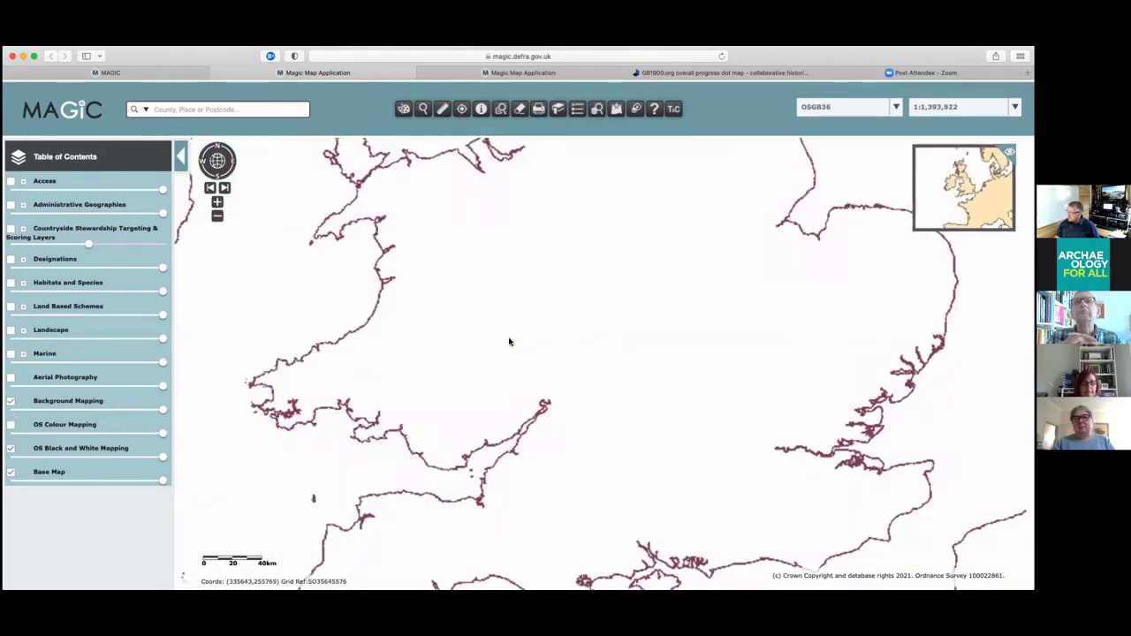
drag(509, 342, 416, 334)
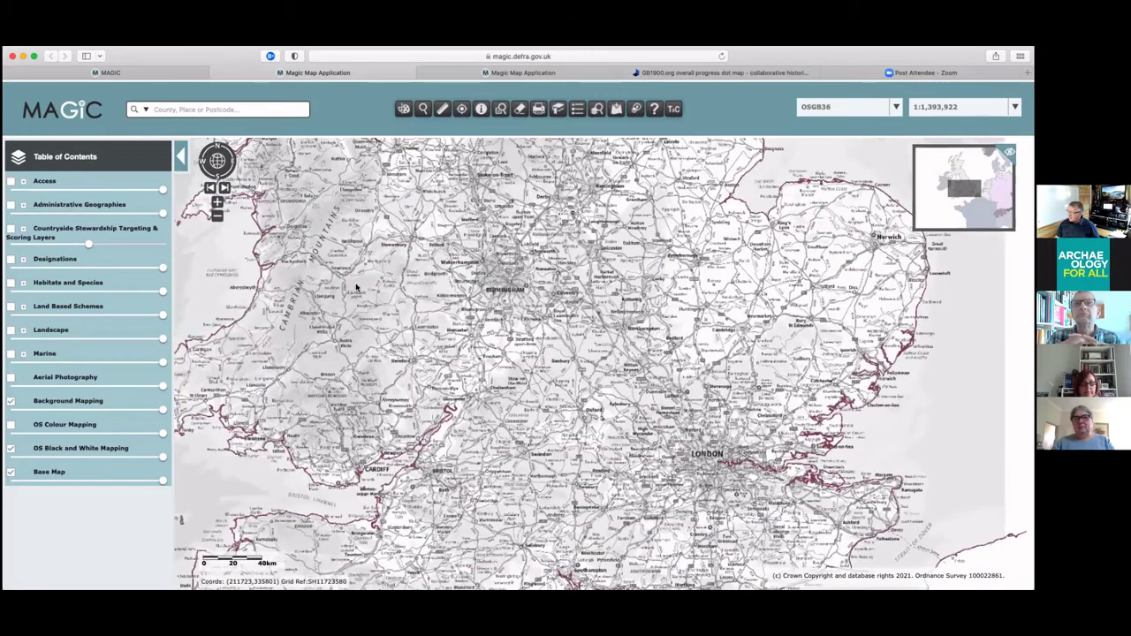
scroll(401, 361, up, 1)
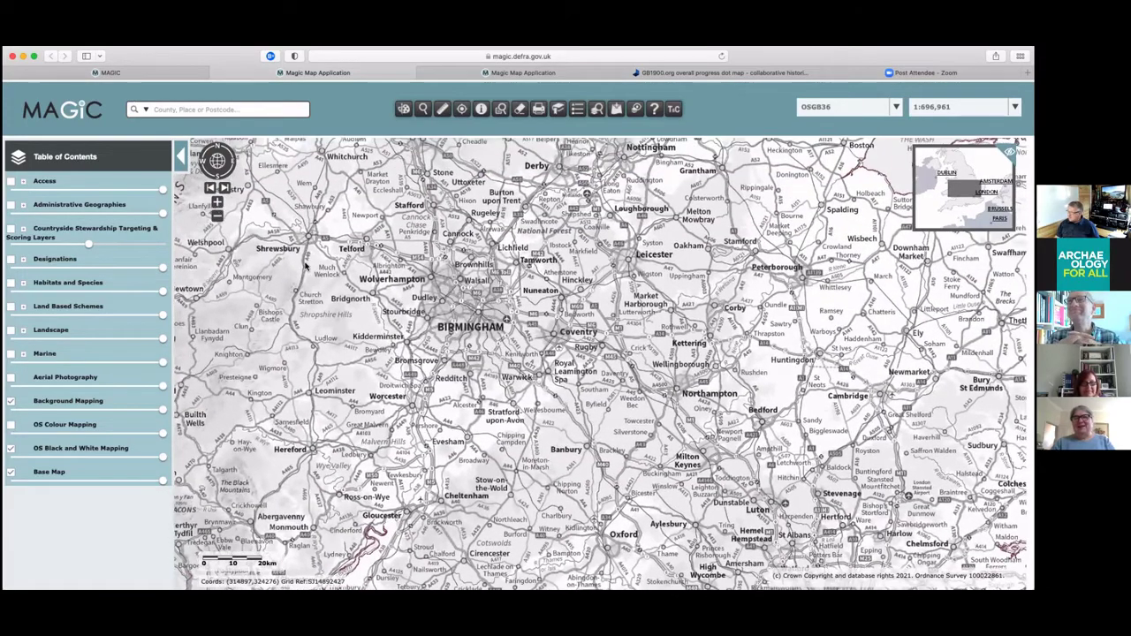
scroll(340, 281, up, 1)
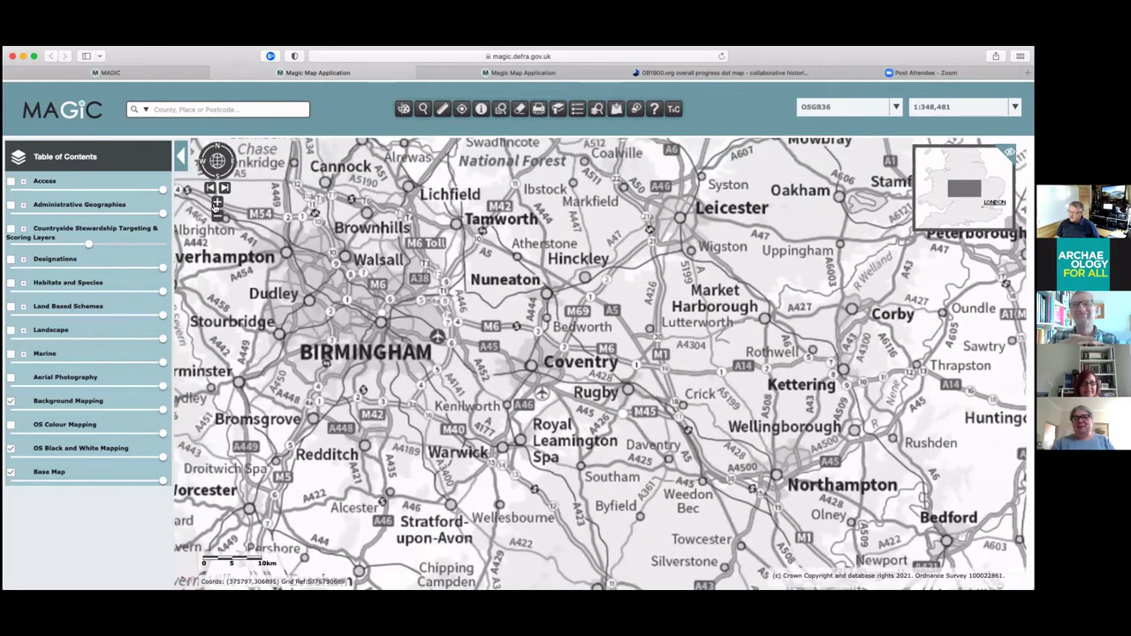
click(217, 203)
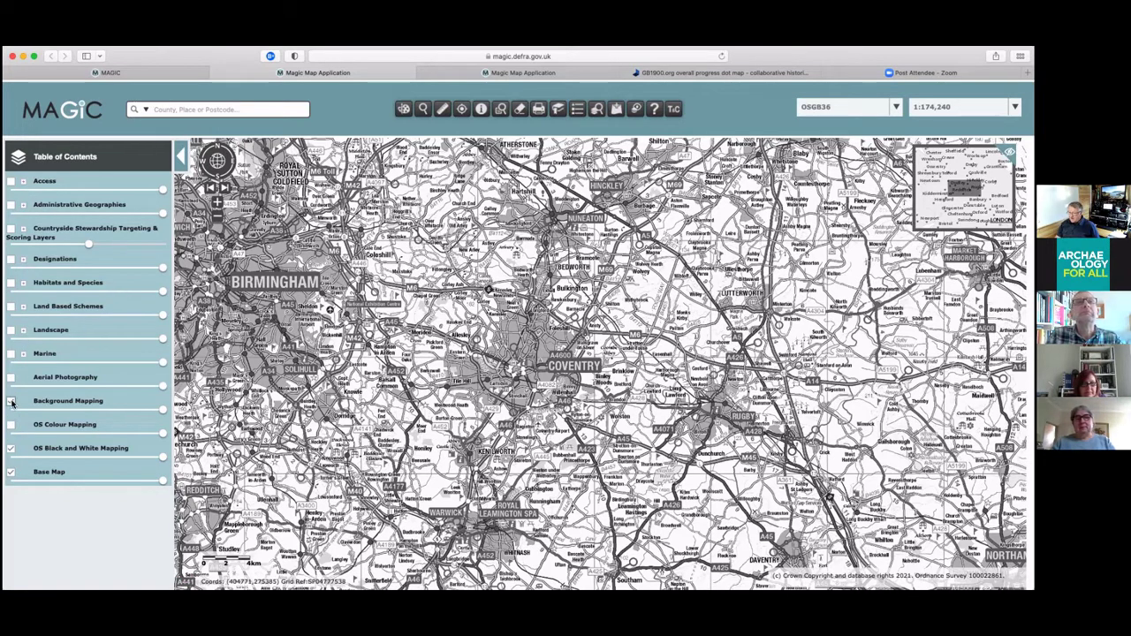
Step: Turn Background Mapping back on and lower the OS Black and White Mapping opacity
click(10, 402)
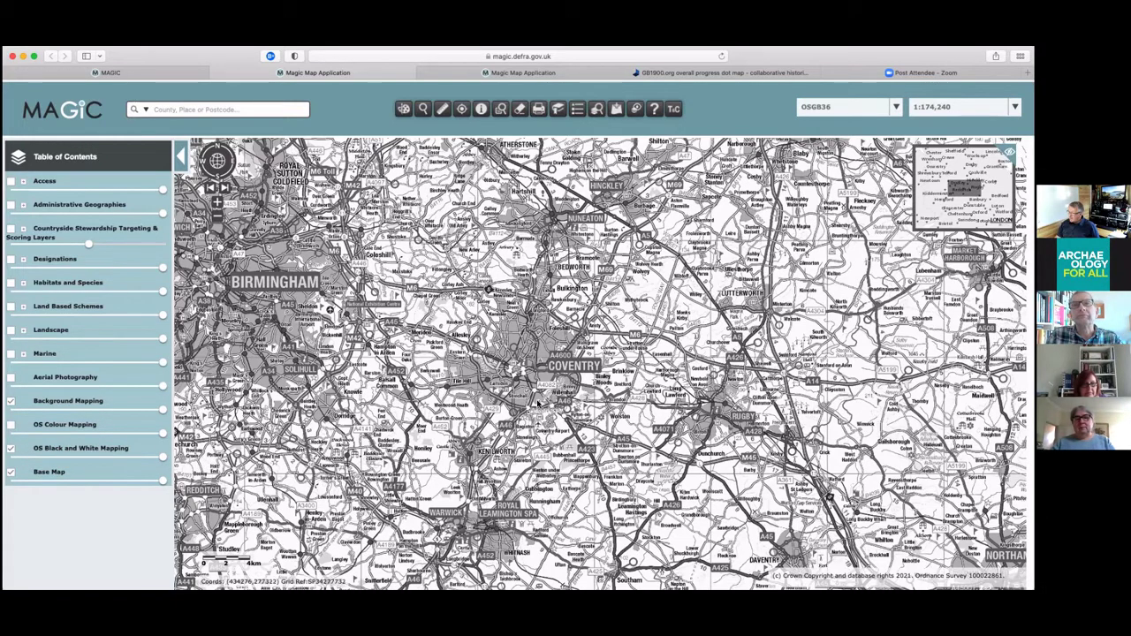
drag(653, 407, 664, 404)
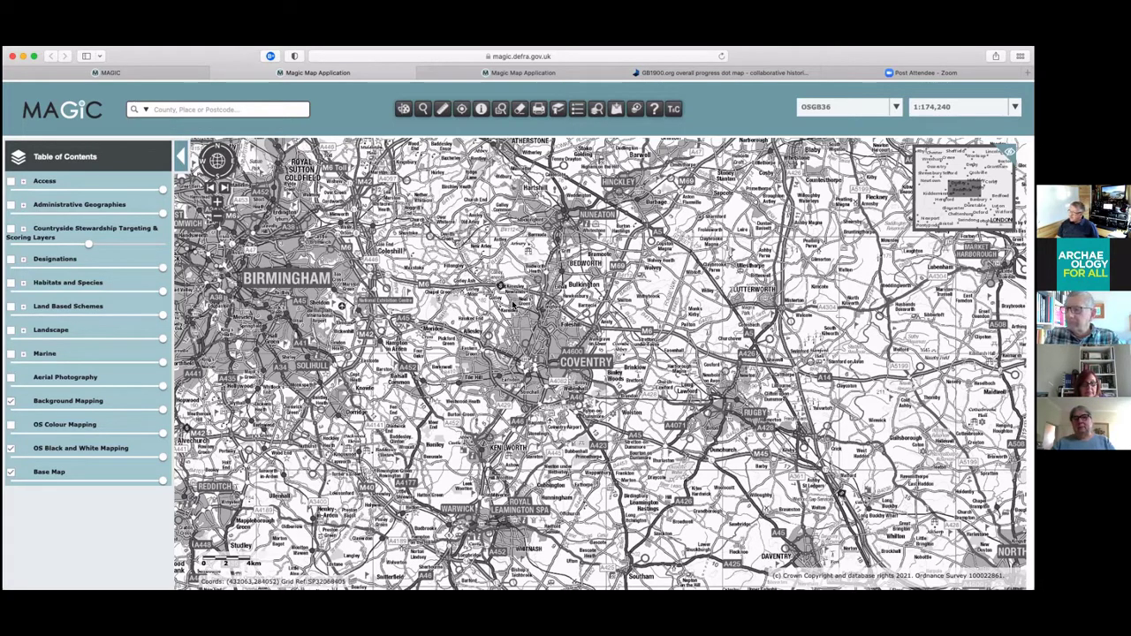
drag(514, 303, 512, 298)
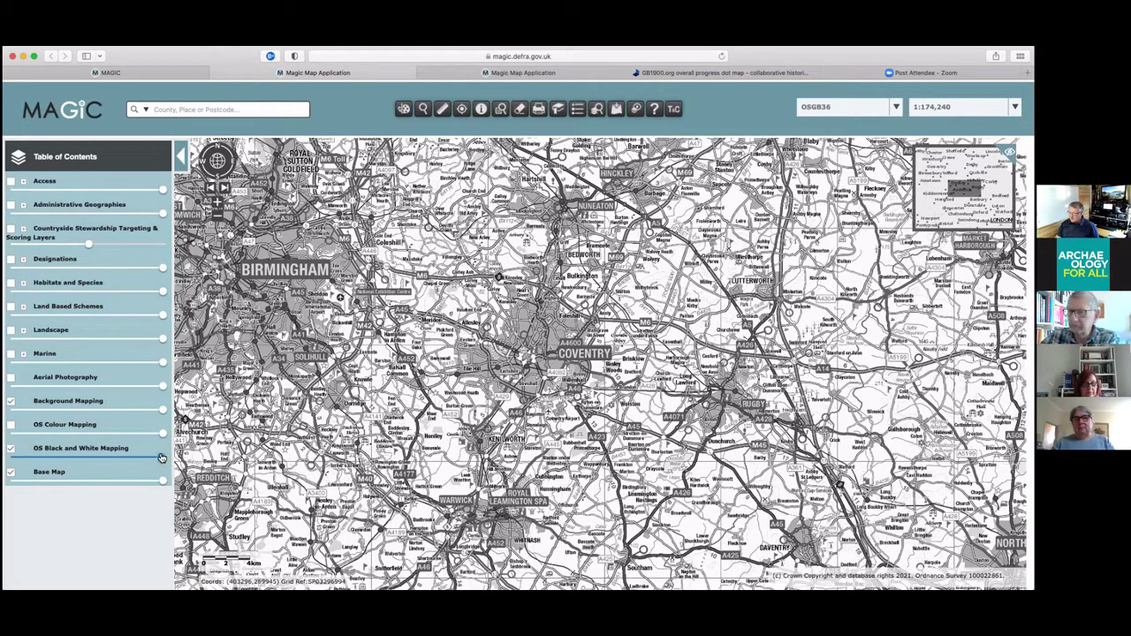
drag(155, 458, 44, 466)
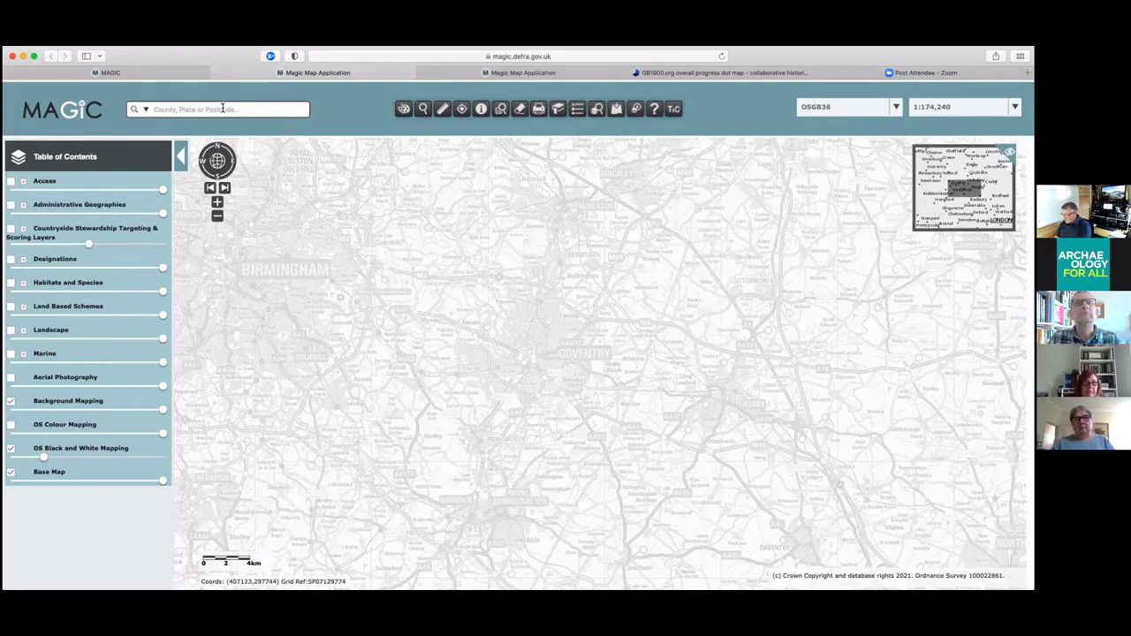
Step: Search 'southport' and centre the map on Southport, Sefton at 1:10,000
text(sou)
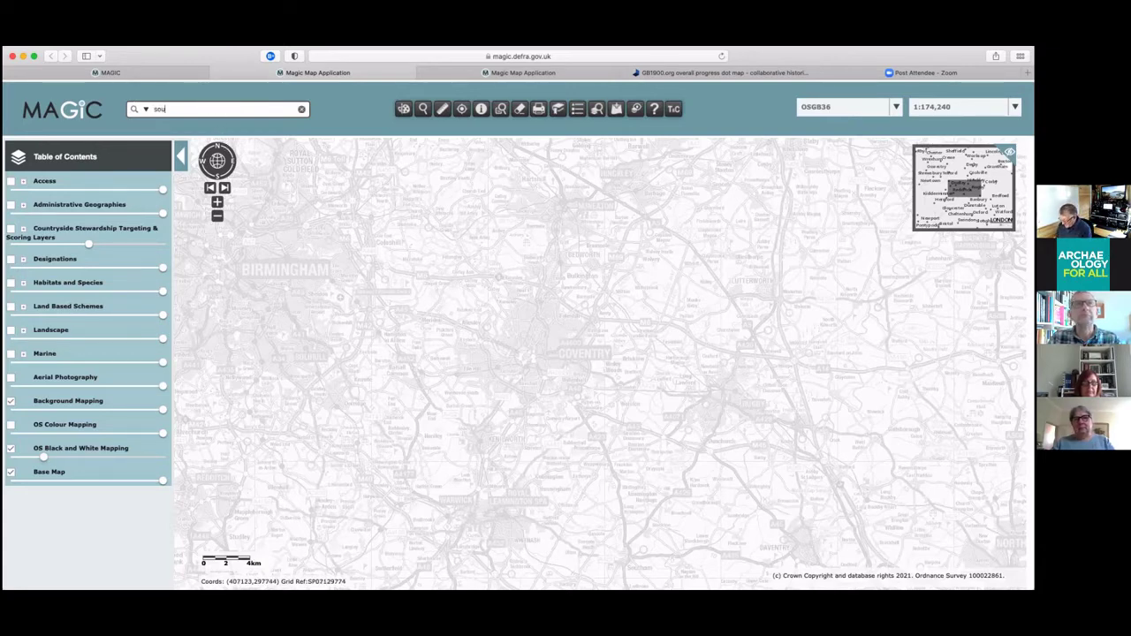
text(thport)
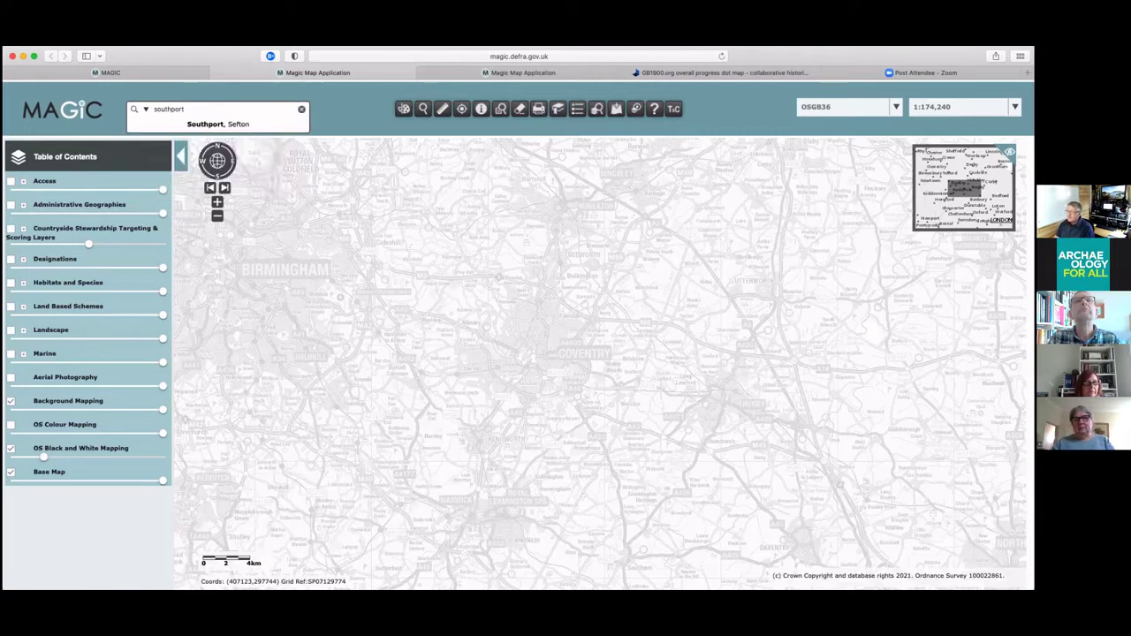
click(212, 126)
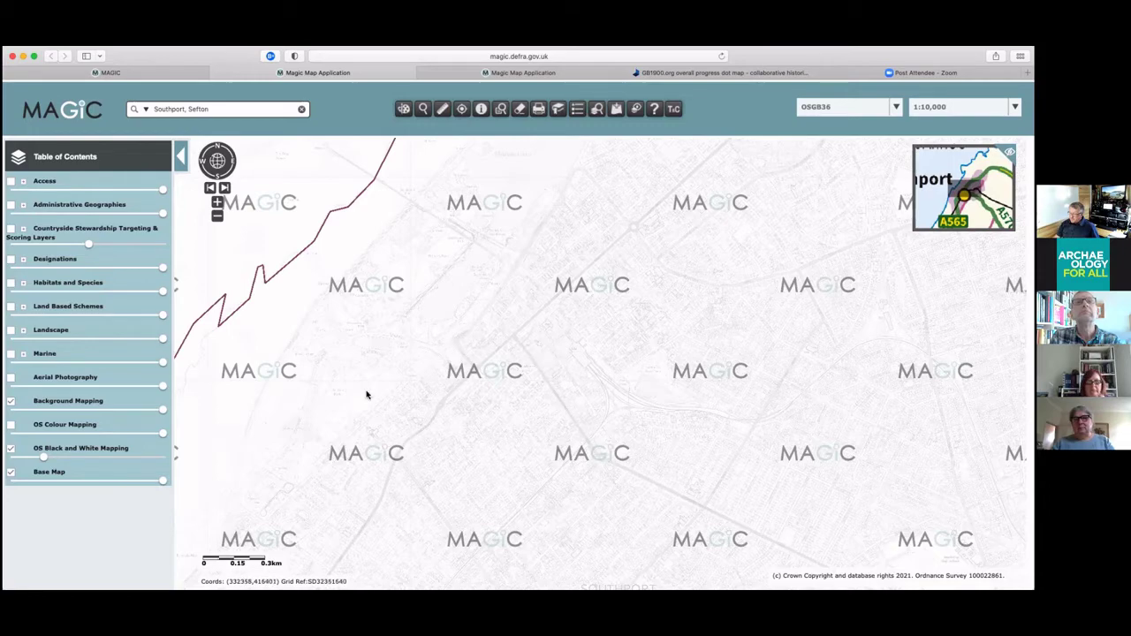
Step: Make OS Black and White Mapping fully opaque and zoom out to 1:20,000 over Southport
click(44, 458)
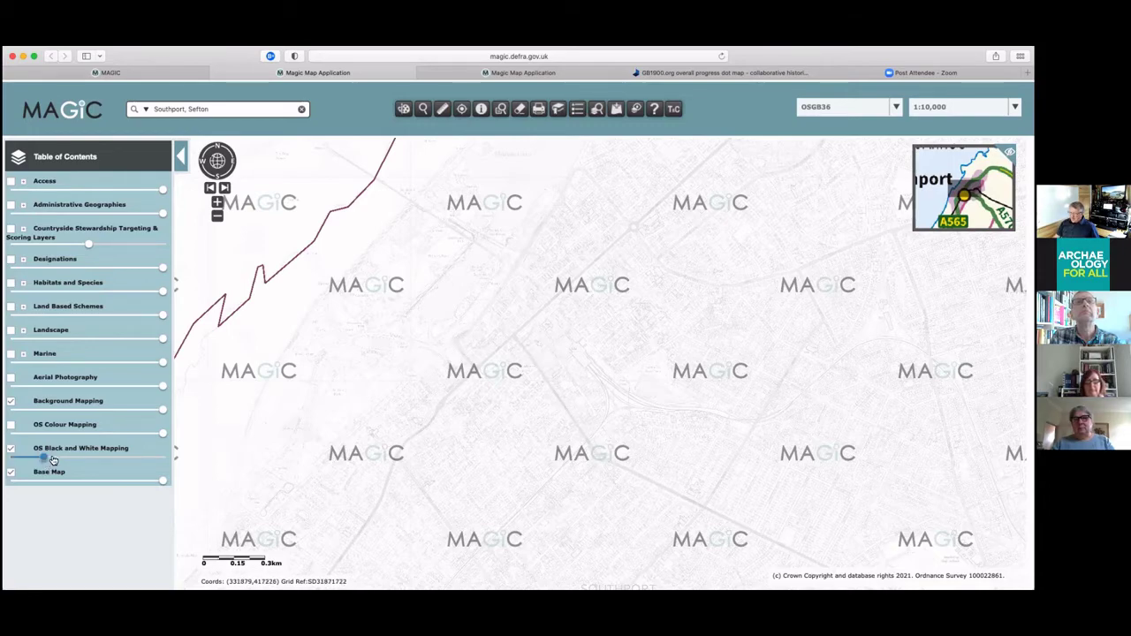
drag(49, 459, 139, 459)
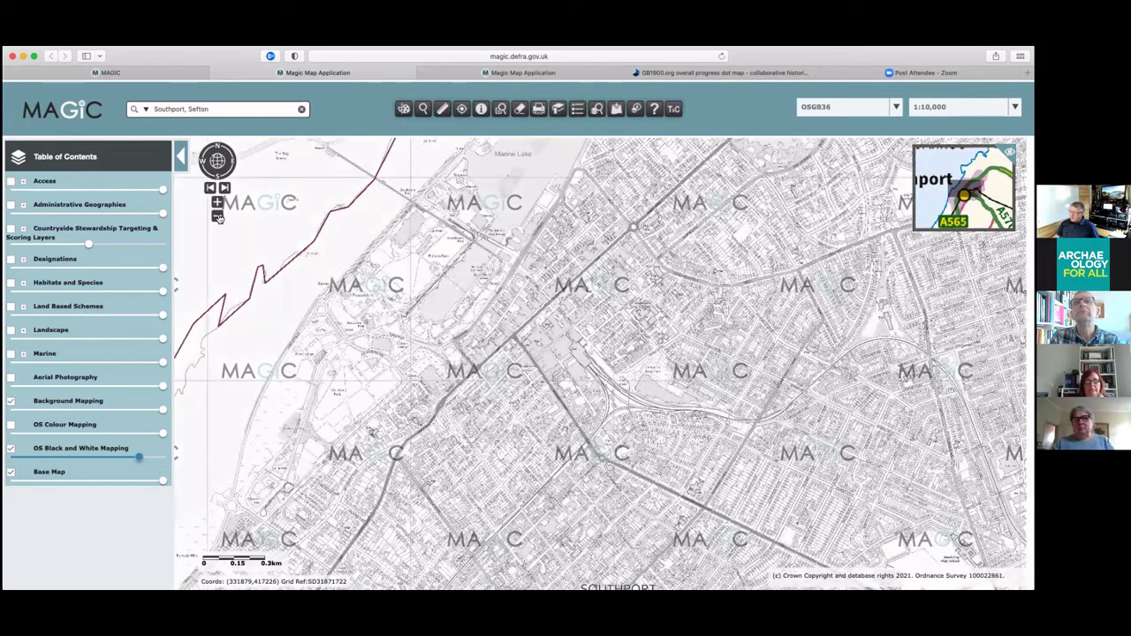
click(217, 217)
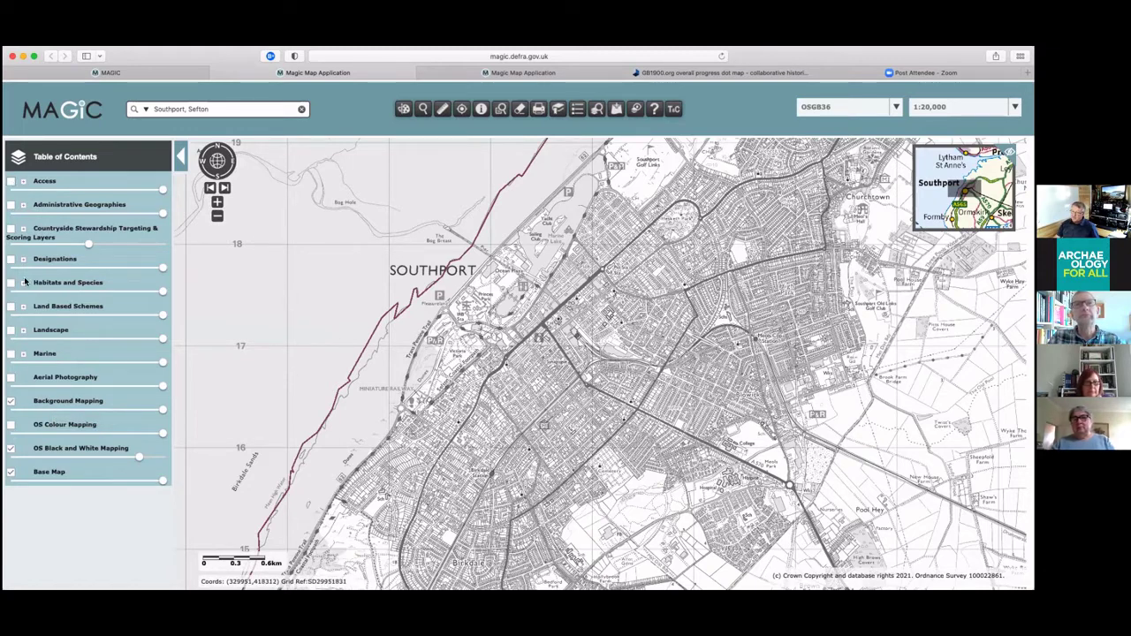
click(23, 182)
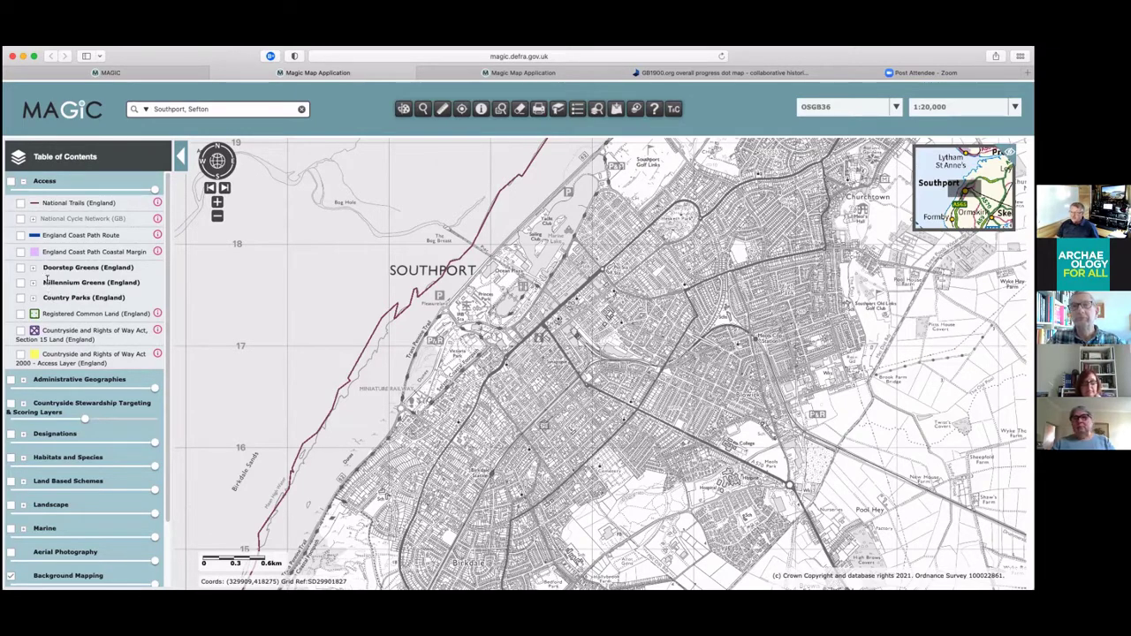
click(34, 219)
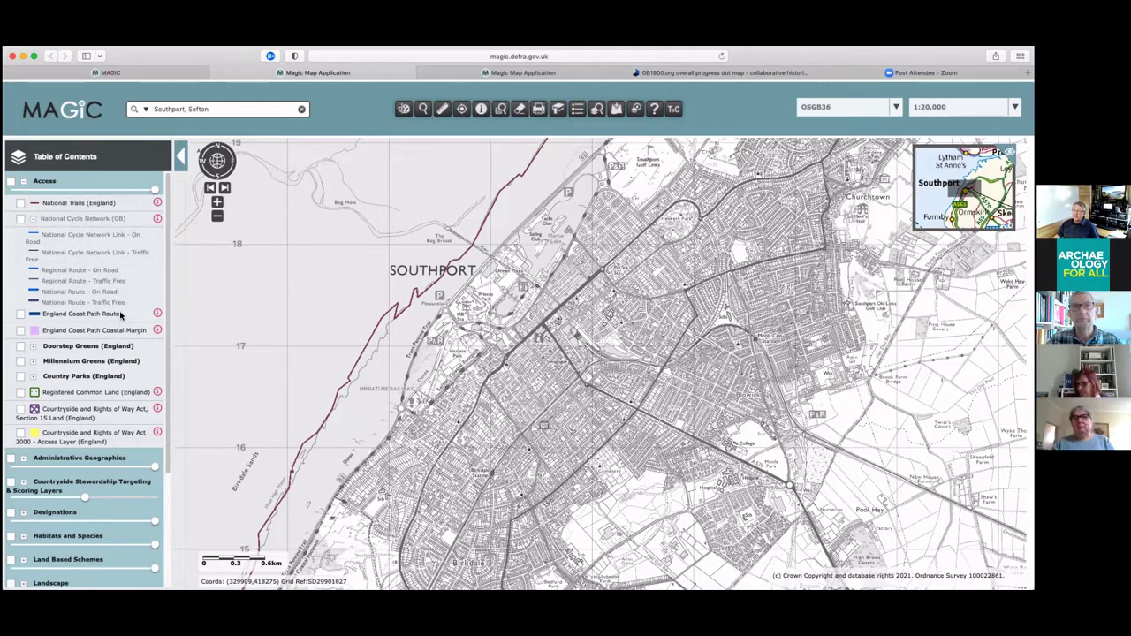
click(30, 219)
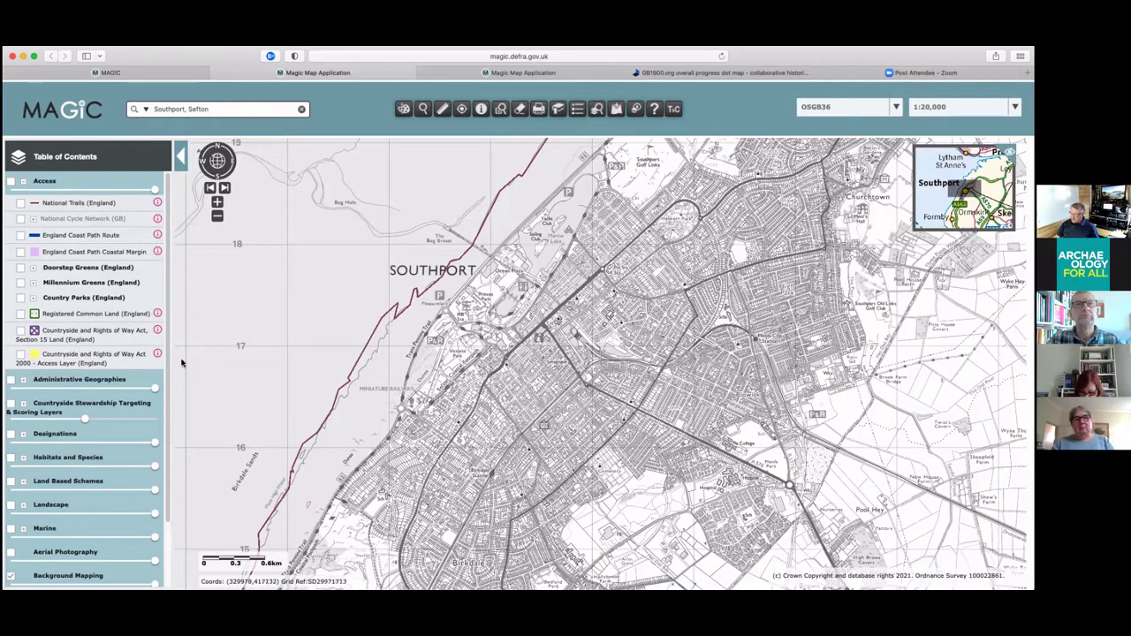
click(24, 181)
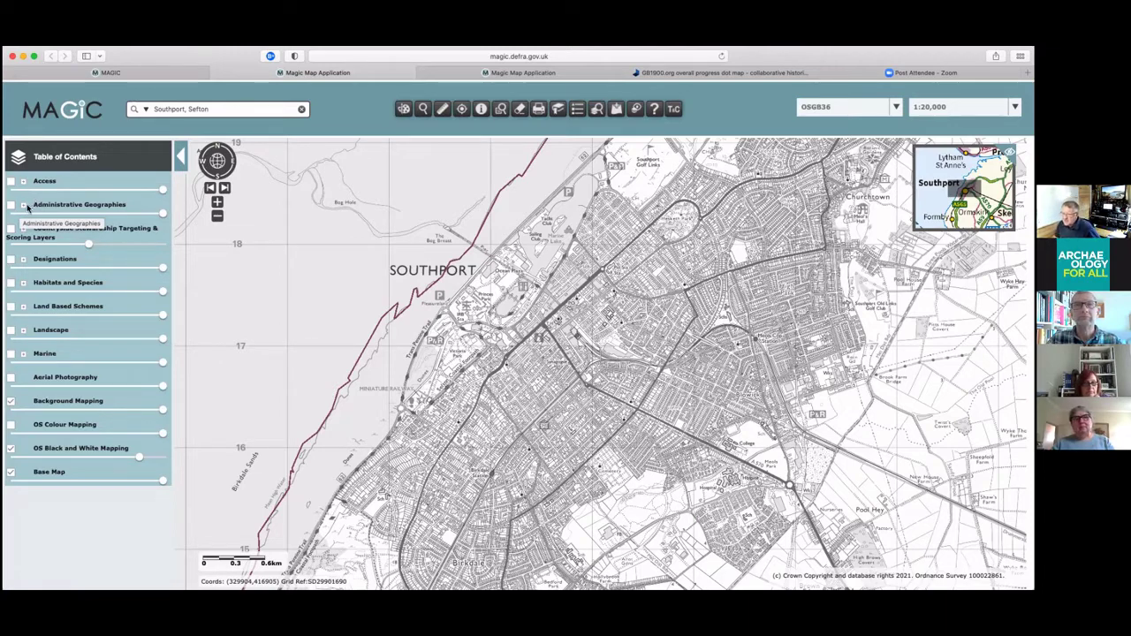
Step: Browse Organisation, Eurostat LAU/NUTS and Other Administrative Boundaries, then collapse Administrative Geographies
click(25, 206)
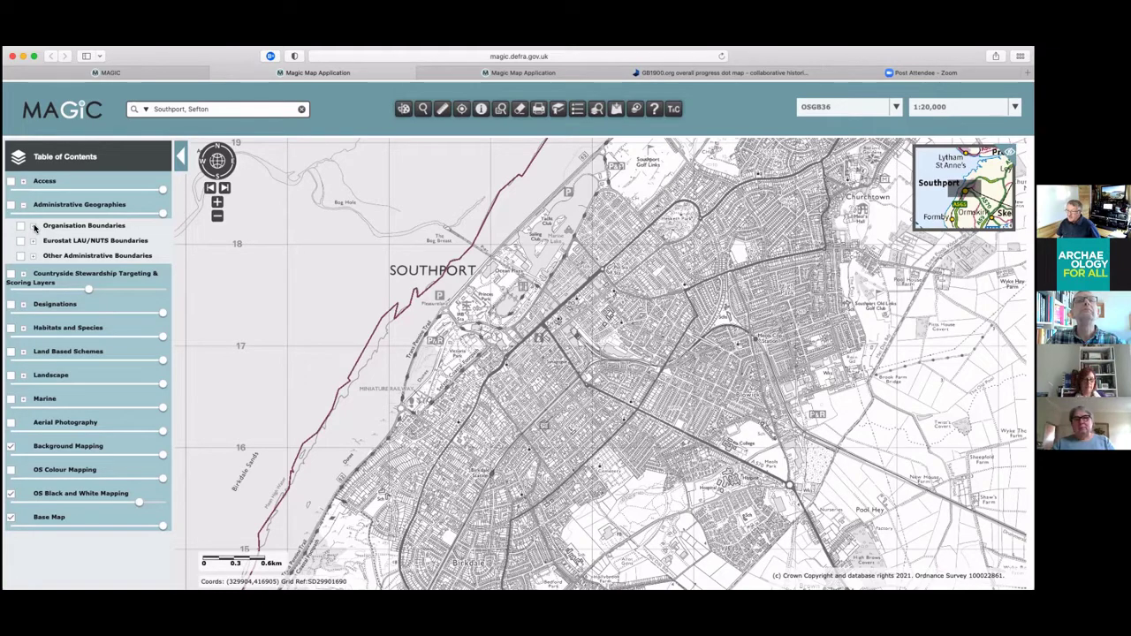
click(35, 227)
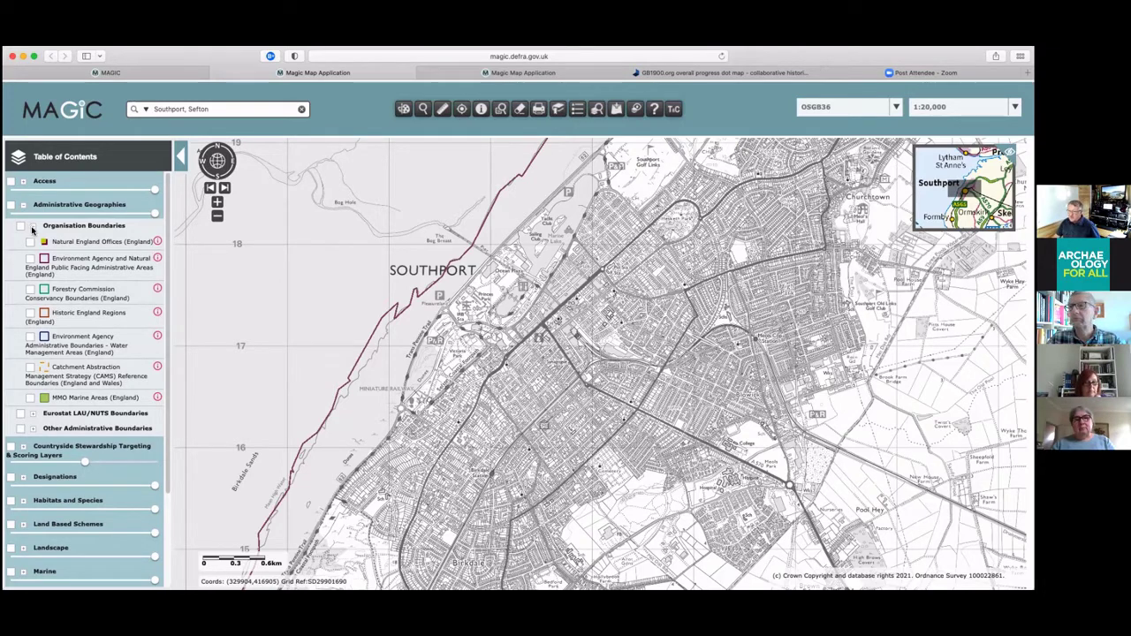
click(33, 228)
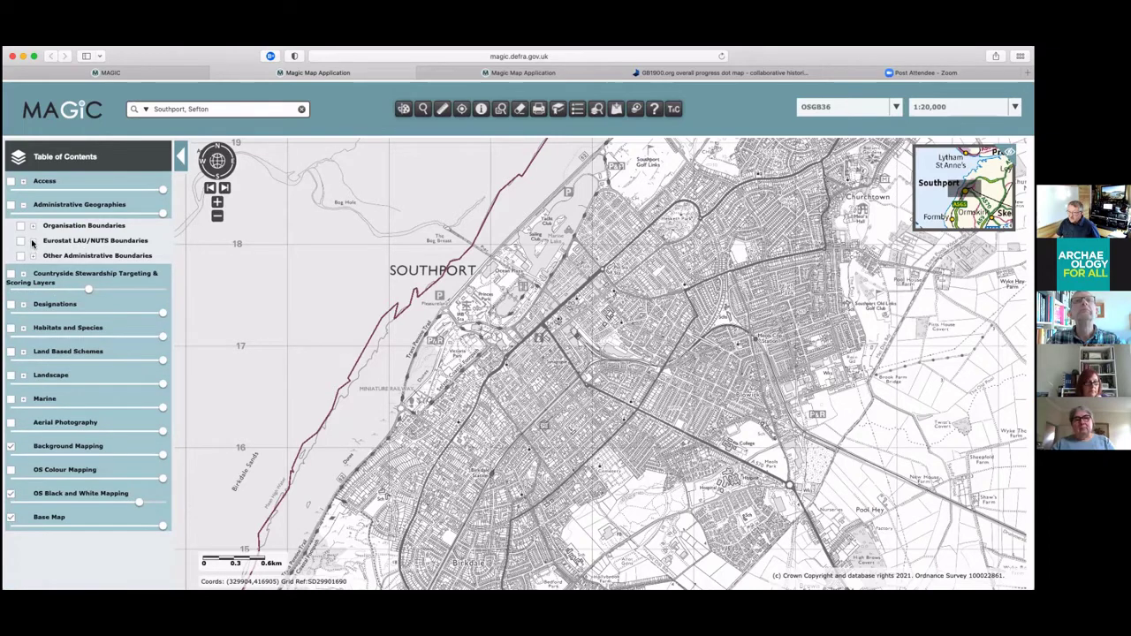
click(33, 241)
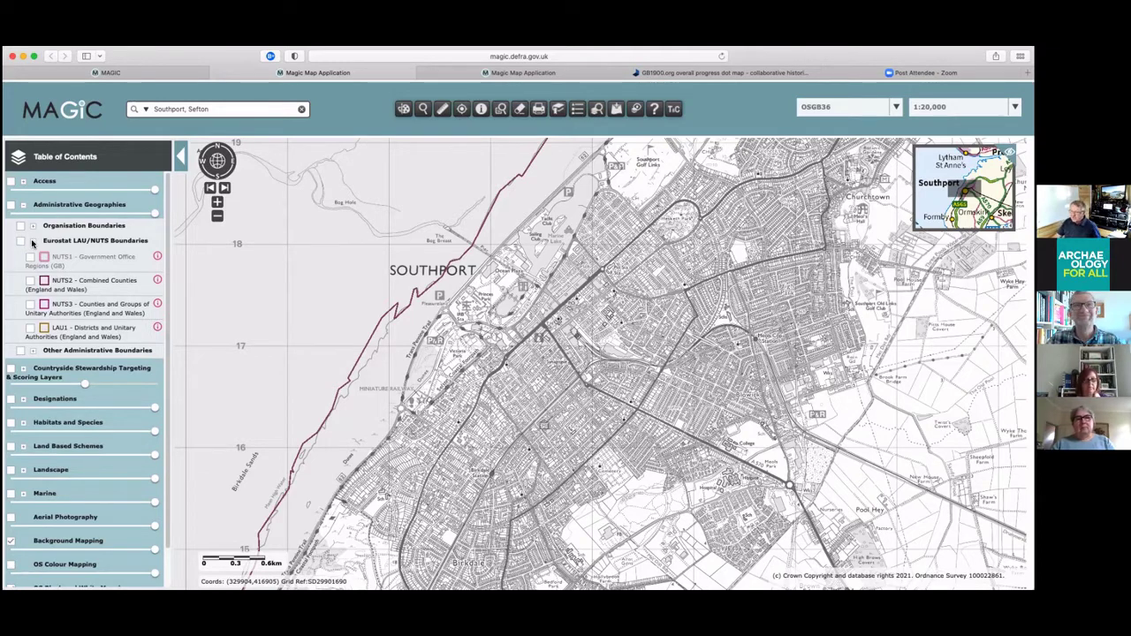
click(32, 241)
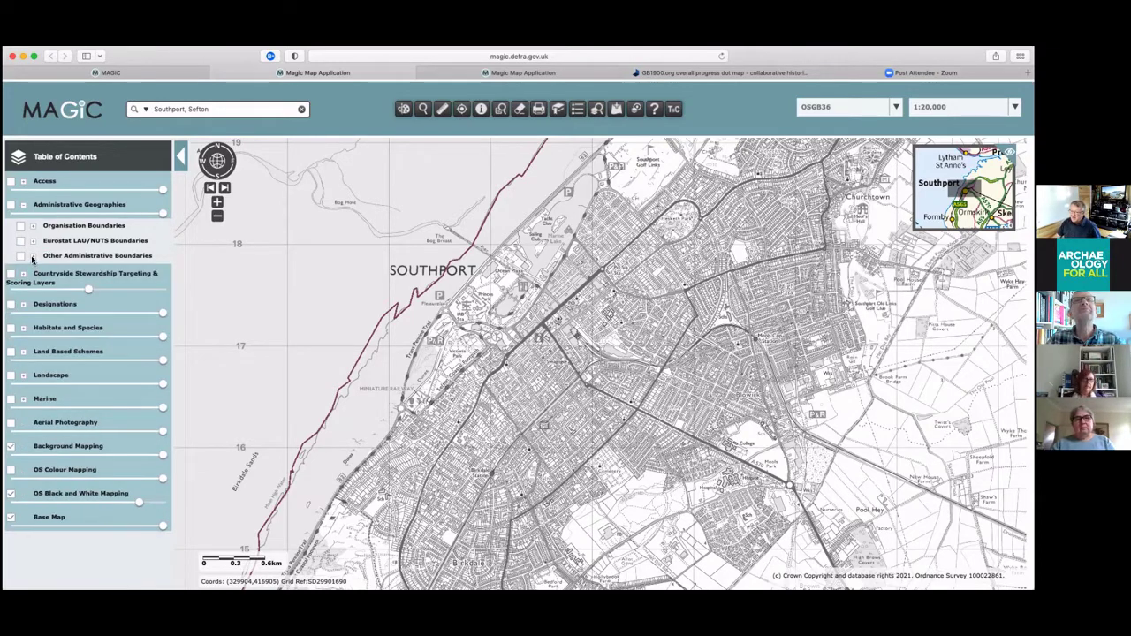
click(33, 256)
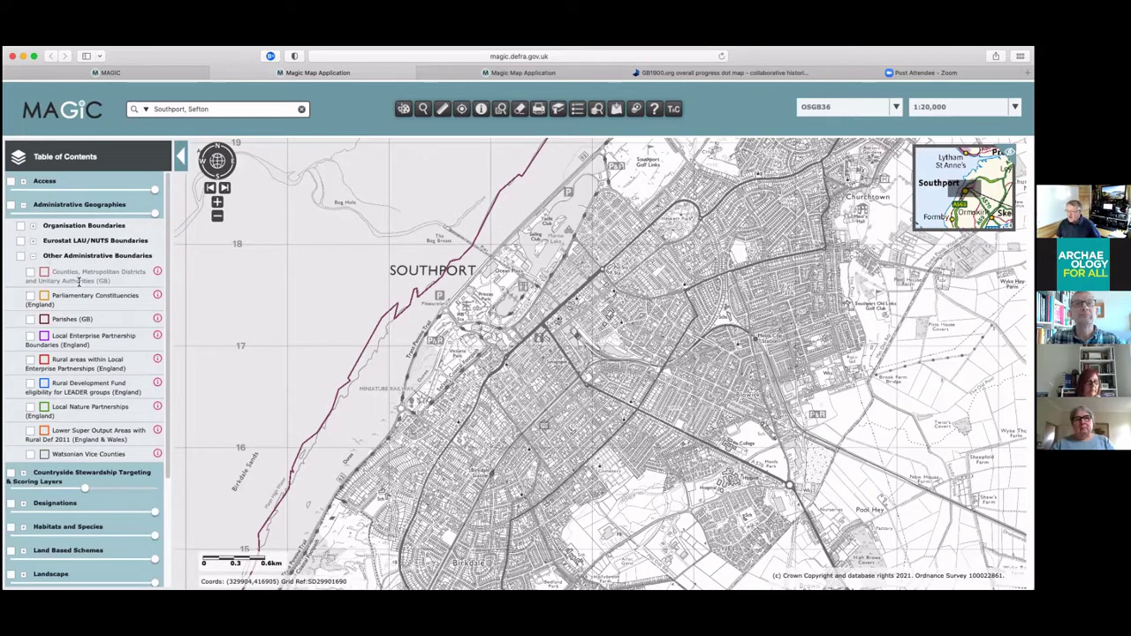
click(32, 256)
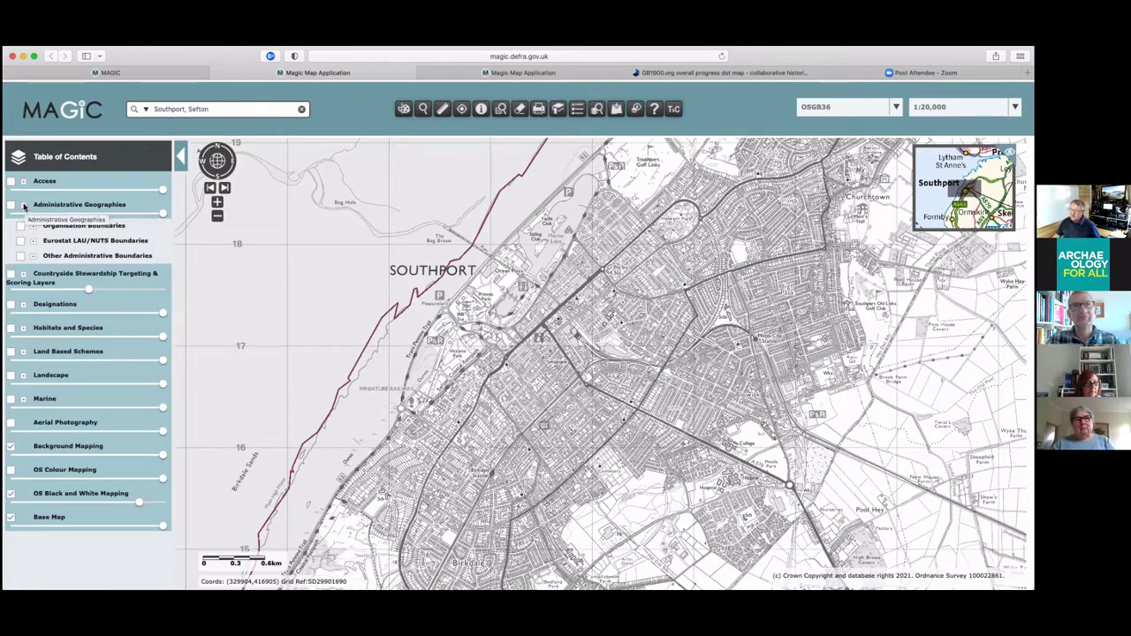
click(24, 206)
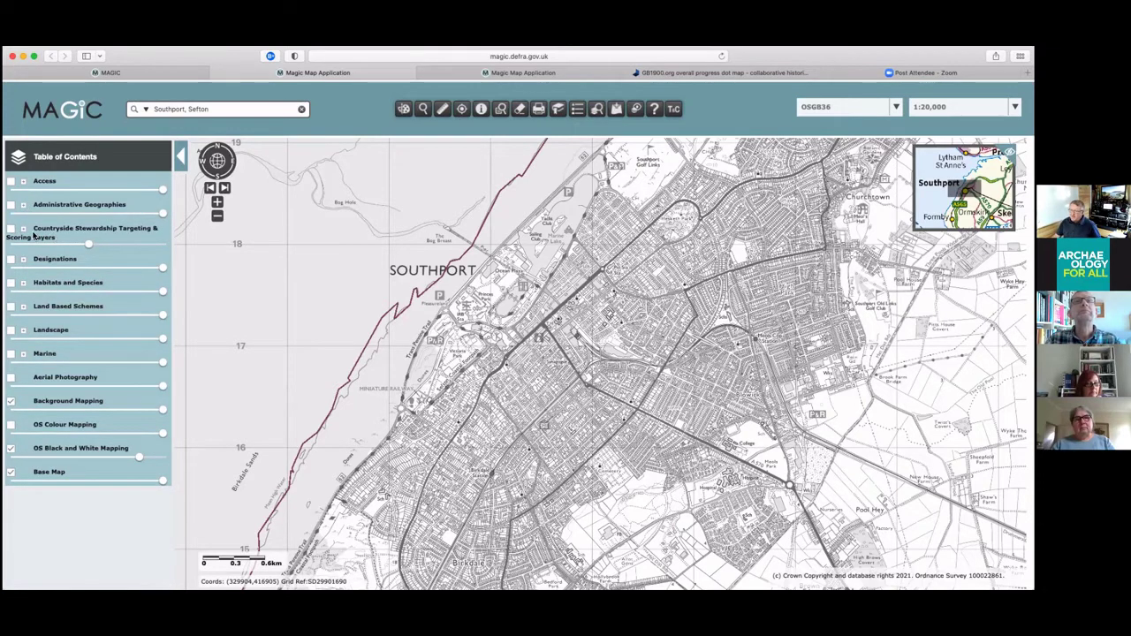
Step: Expand Countryside Stewardship Targeting & Scoring, then Biodiversity, then Habitats to list Coastal through Woodland
click(24, 230)
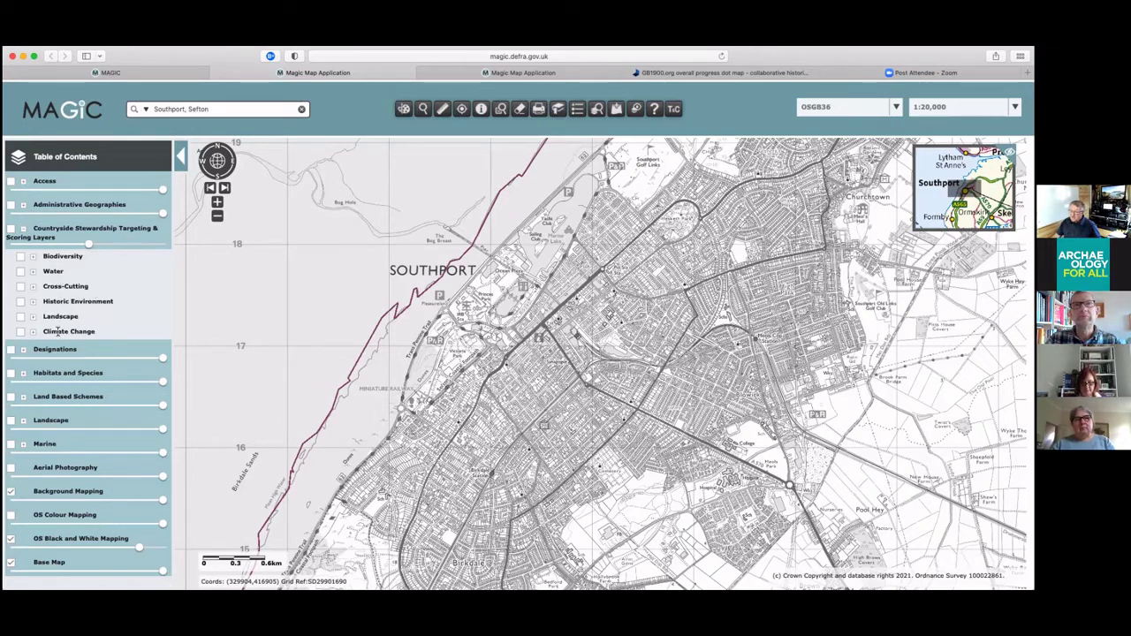
click(33, 257)
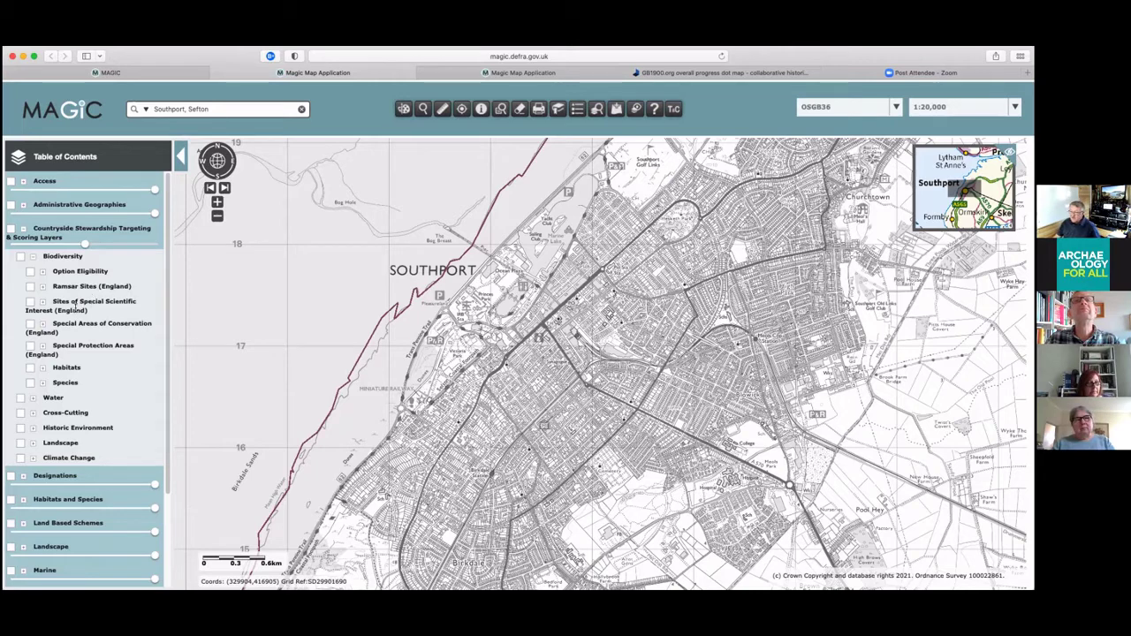
click(43, 369)
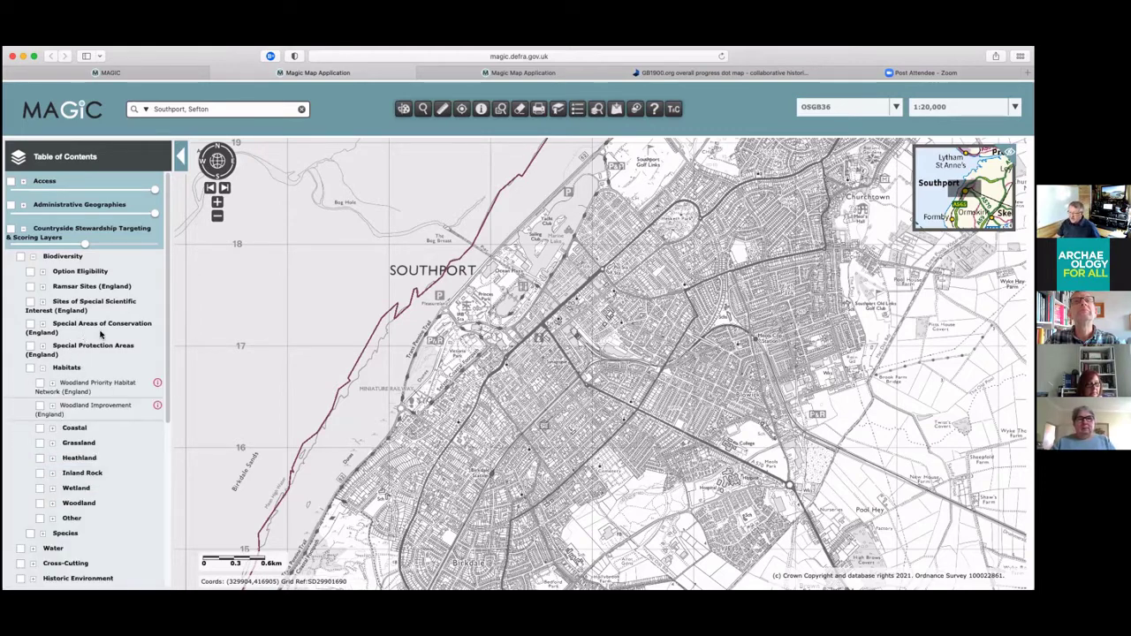
scroll(124, 343, down, 1)
scroll(115, 354, down, 3)
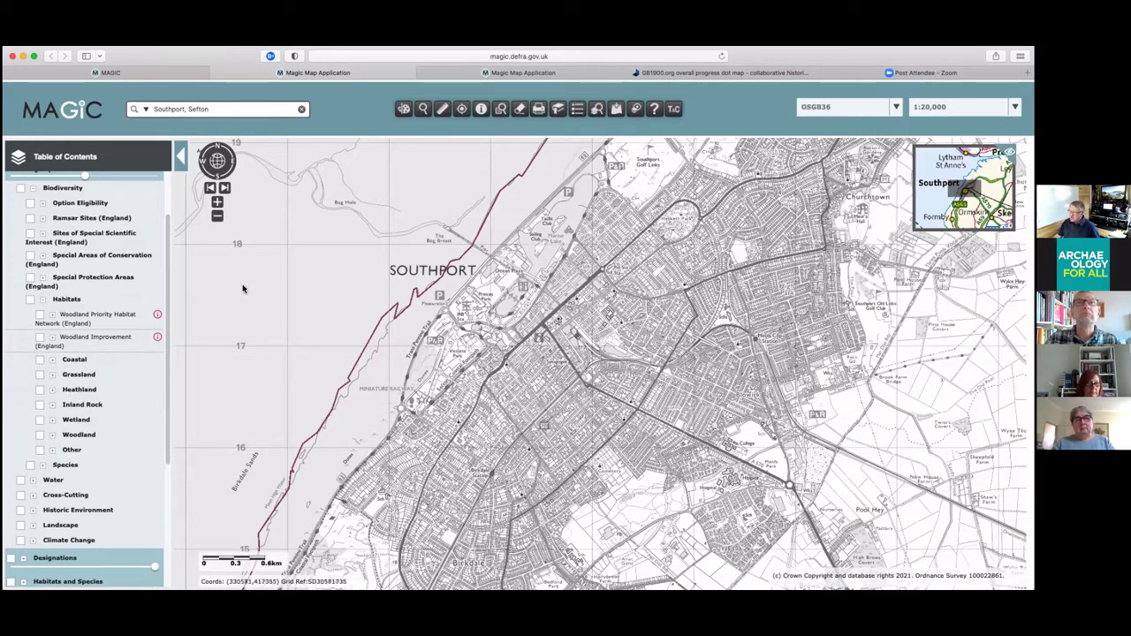
Step: Zoom out to 1:40,000 and pan to the coast south of Southport
click(217, 218)
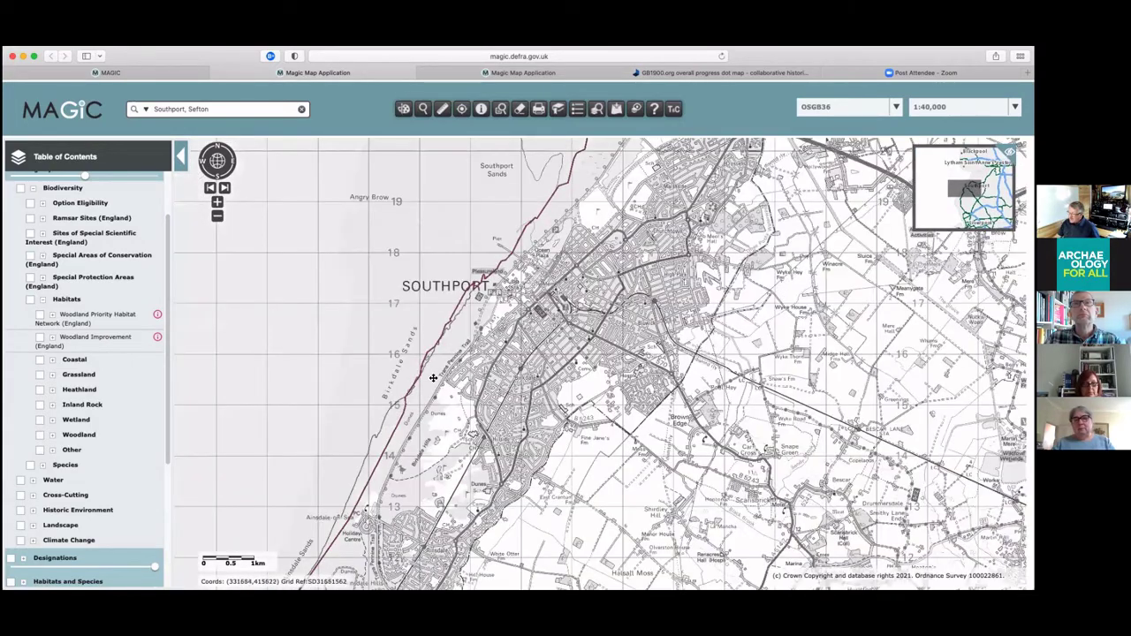
drag(386, 489, 401, 462)
drag(351, 509, 391, 427)
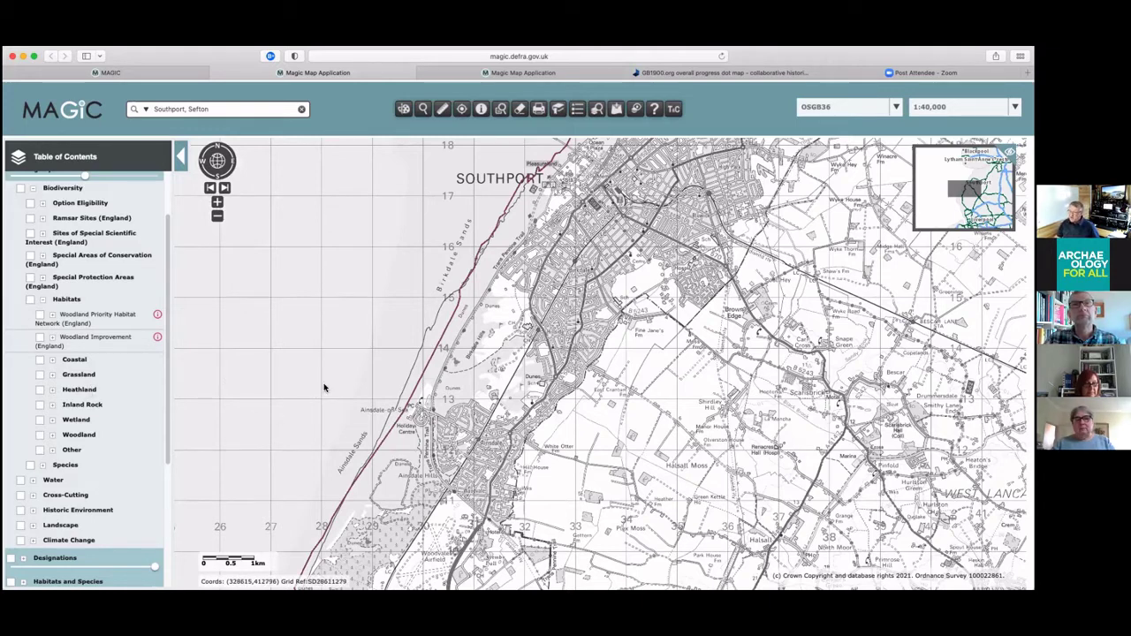
Step: Expand the Grassland, Wetland and Woodland habitat layer lists, leaving all layers off
click(52, 375)
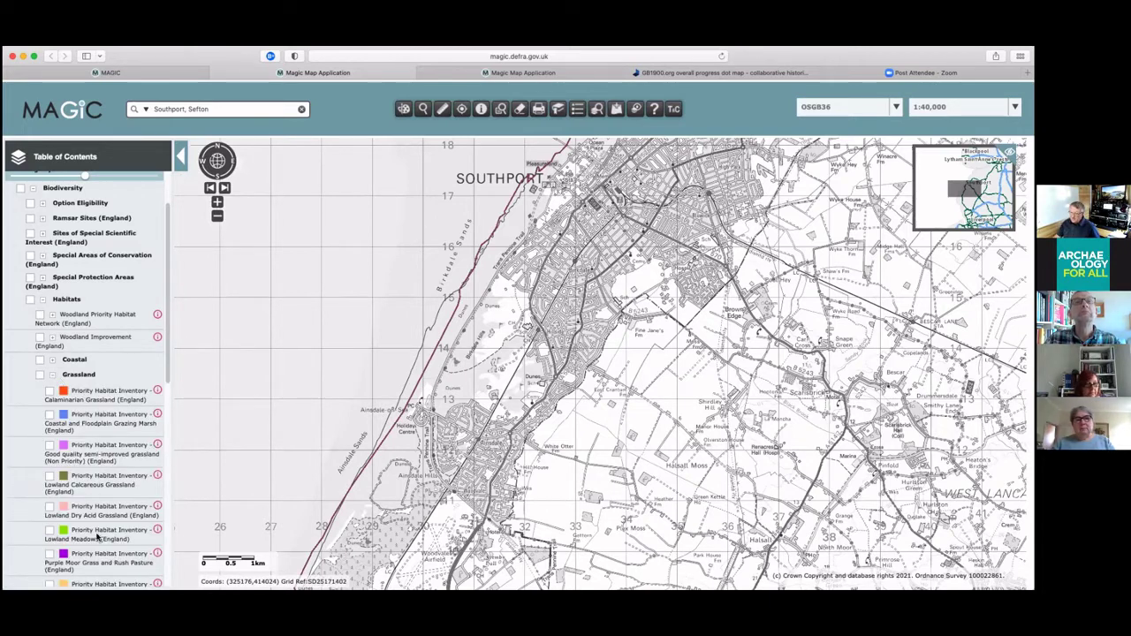
scroll(165, 375, down, 2)
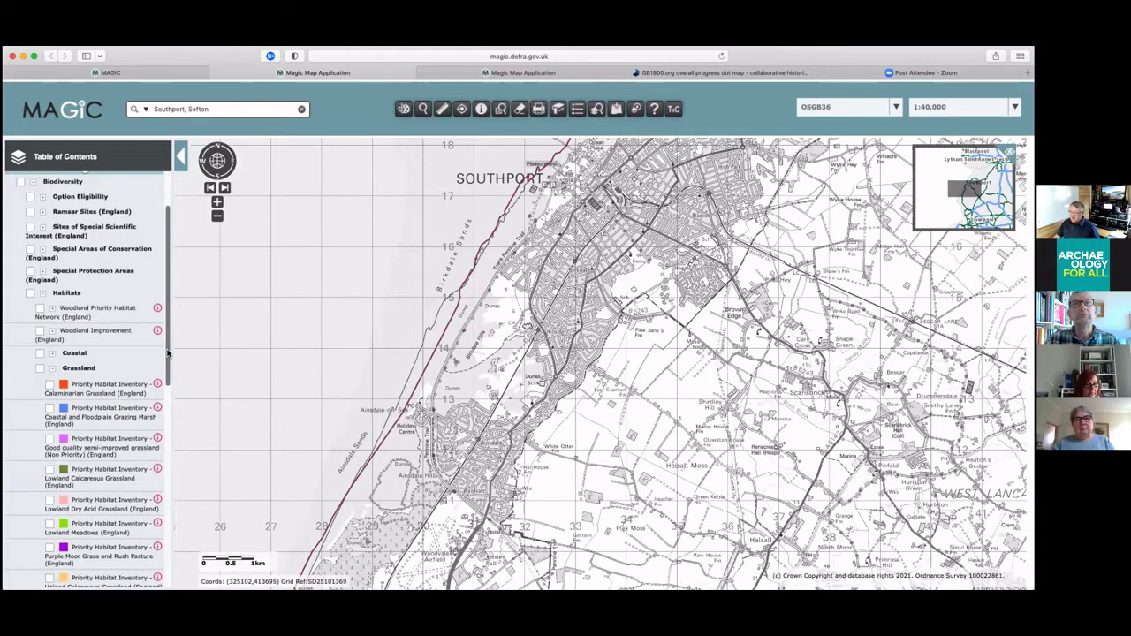
scroll(166, 374, down, 6)
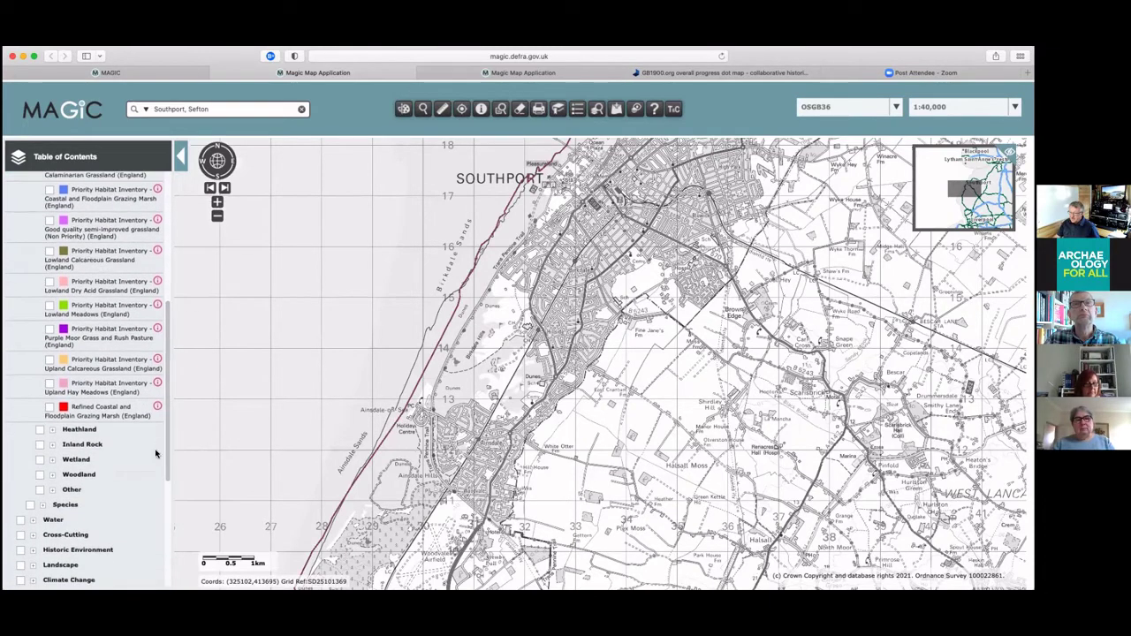
click(53, 460)
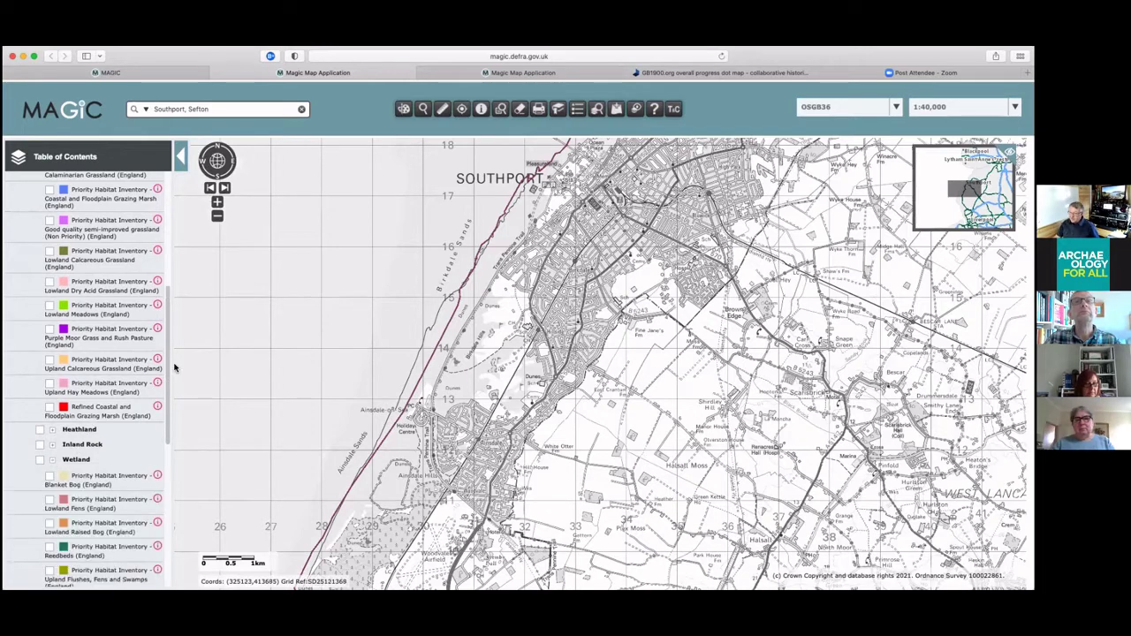
scroll(172, 396, down, 2)
scroll(173, 395, down, 6)
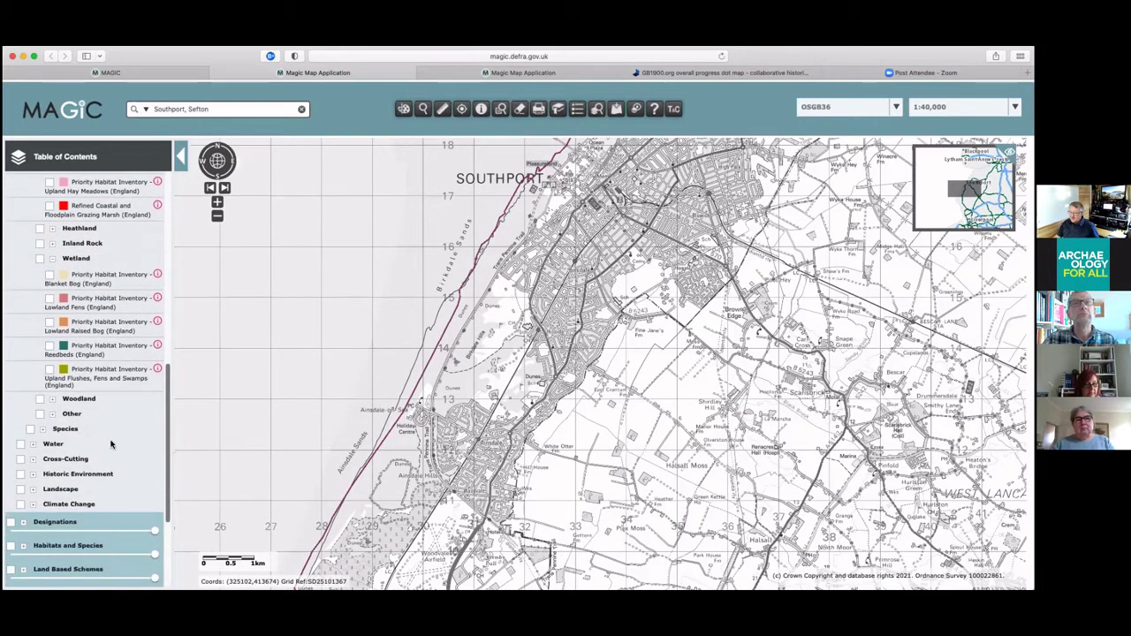
click(52, 399)
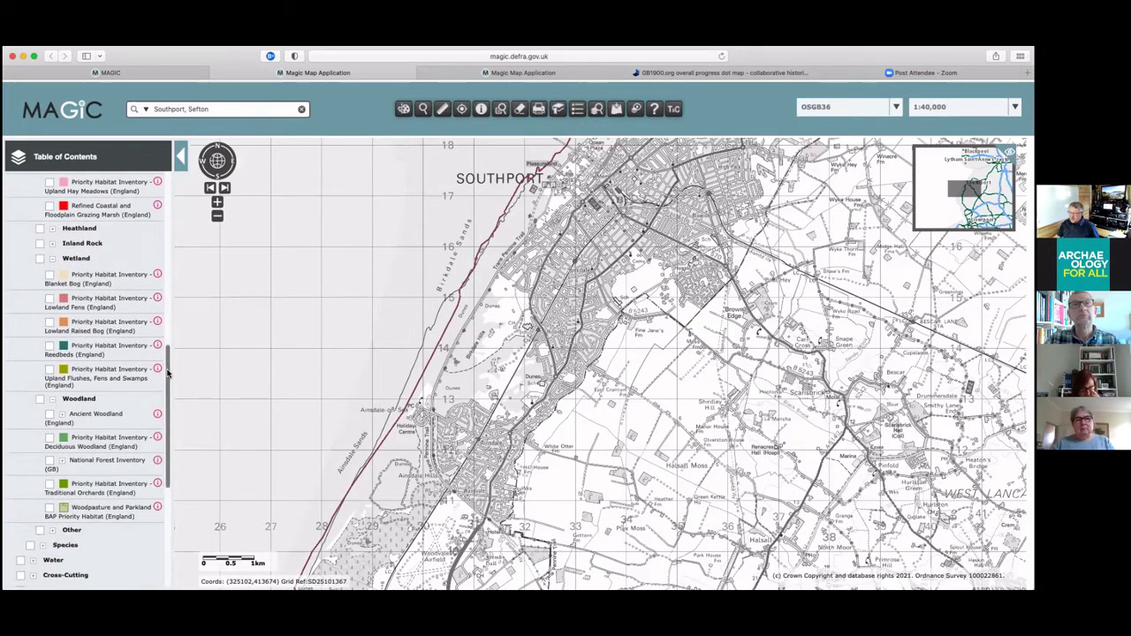
scroll(168, 389, down, 5)
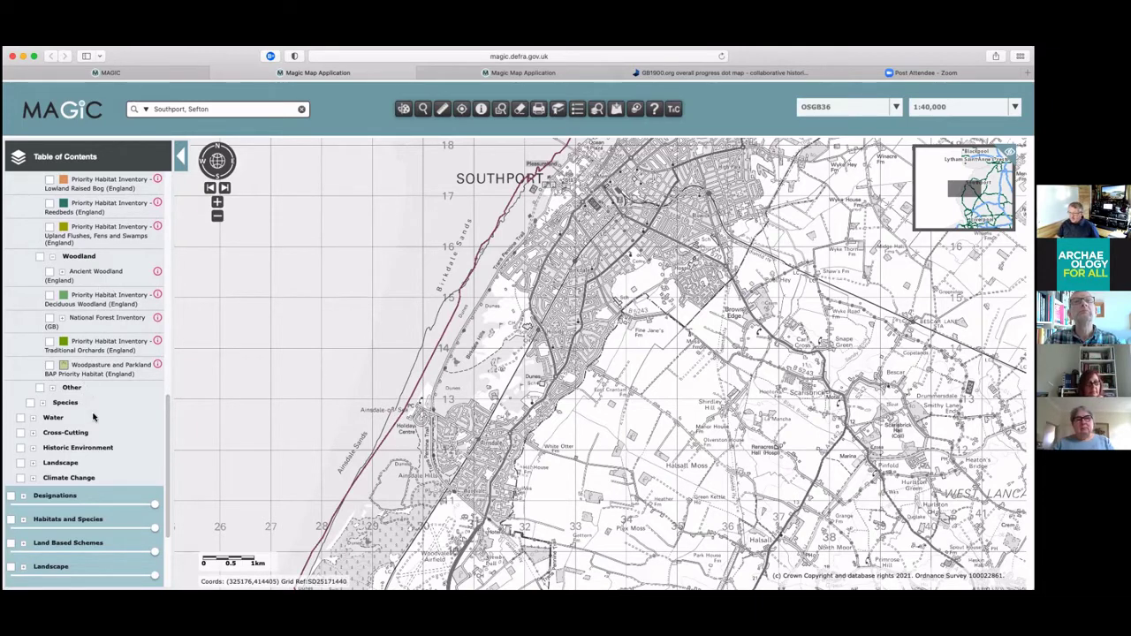
Step: Expand Historic Environment, Designations, and Habitats and Species down to its Habitats categories
click(32, 448)
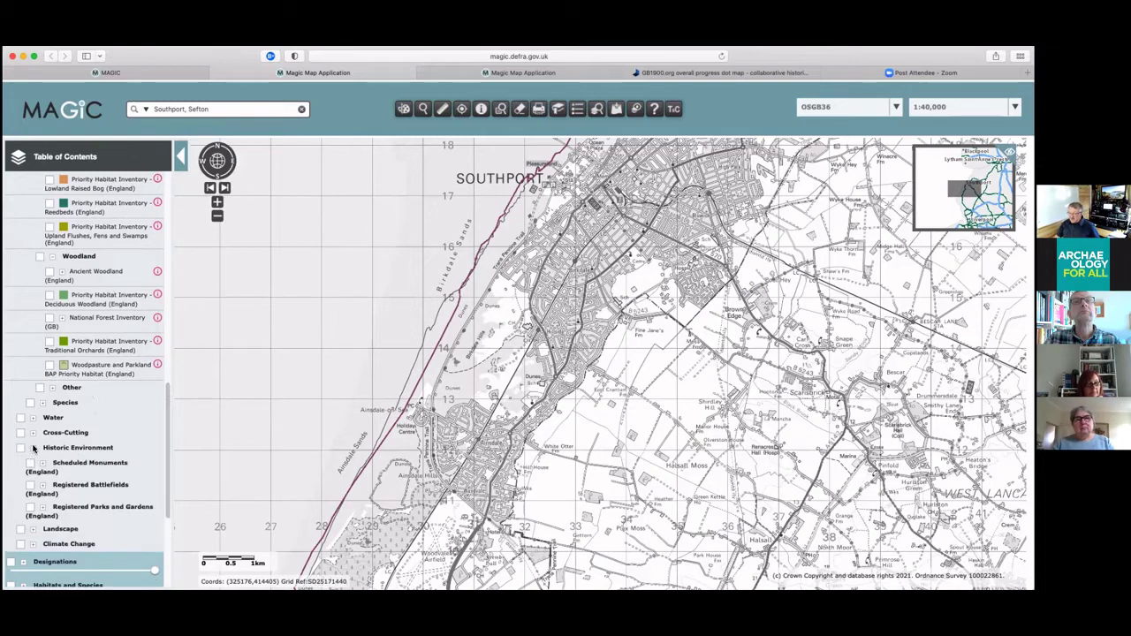
scroll(166, 409, down, 4)
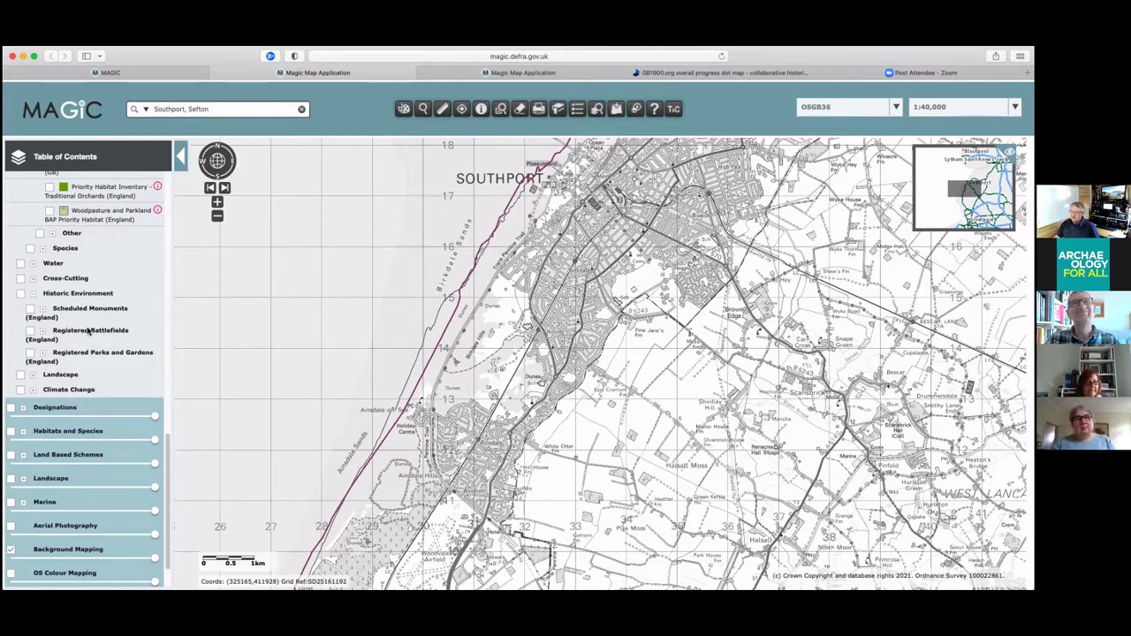
click(23, 409)
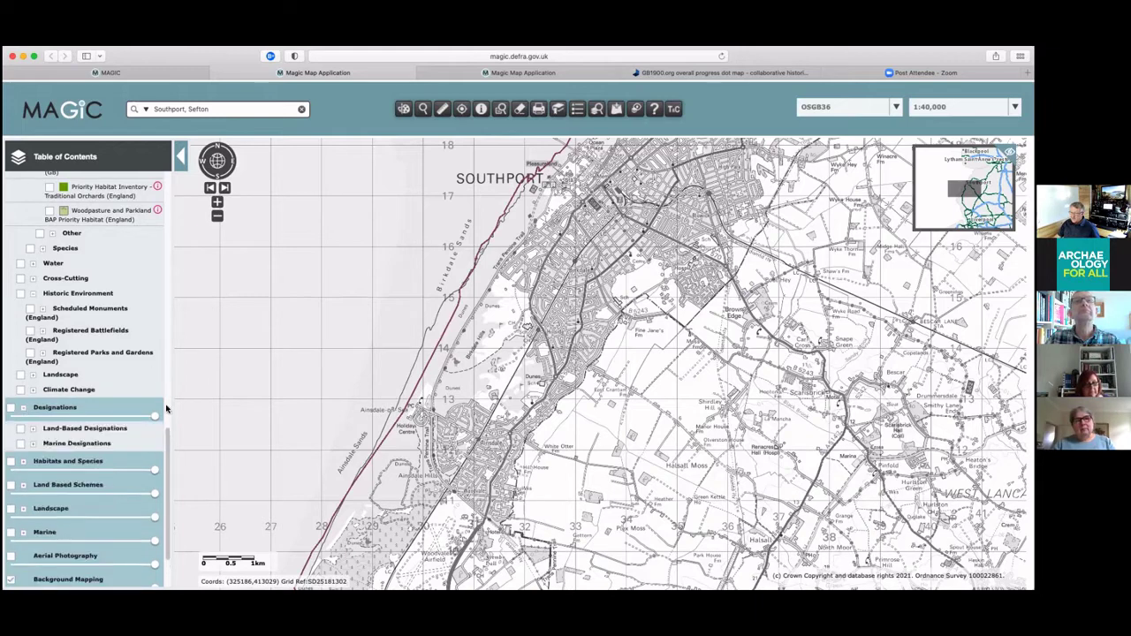
scroll(169, 459, down, 3)
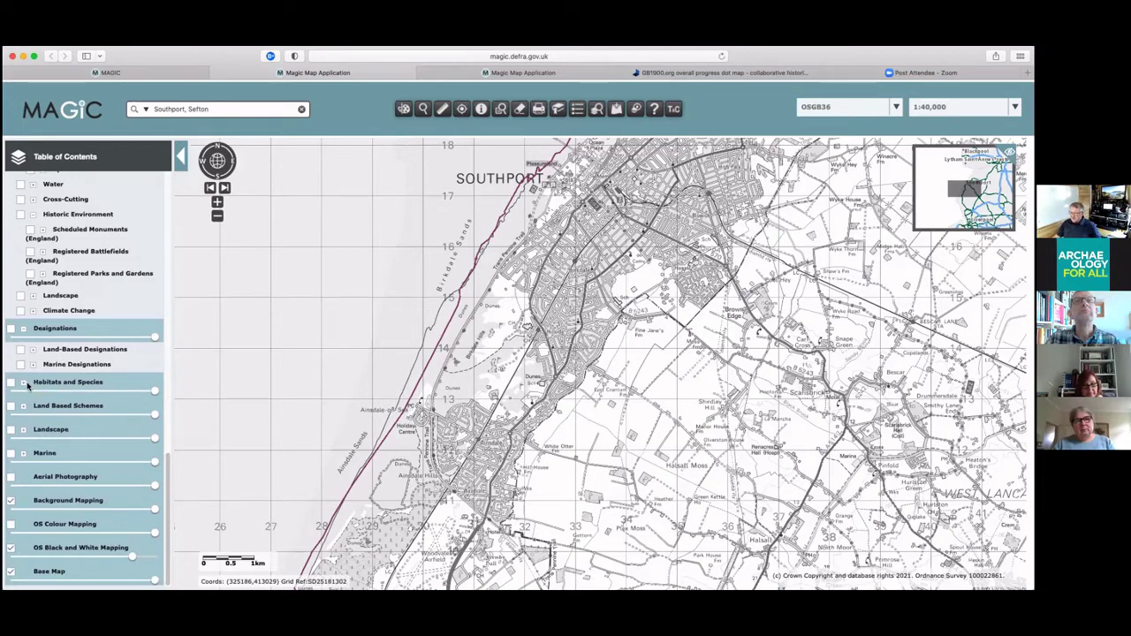
click(25, 386)
scroll(80, 358, down, 1)
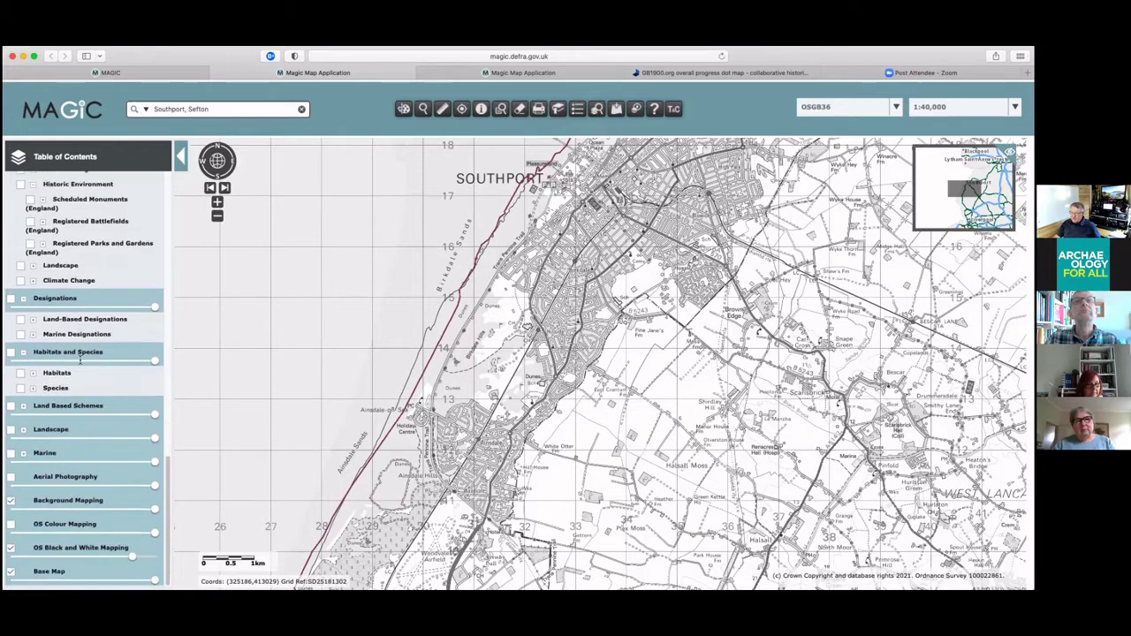
click(33, 373)
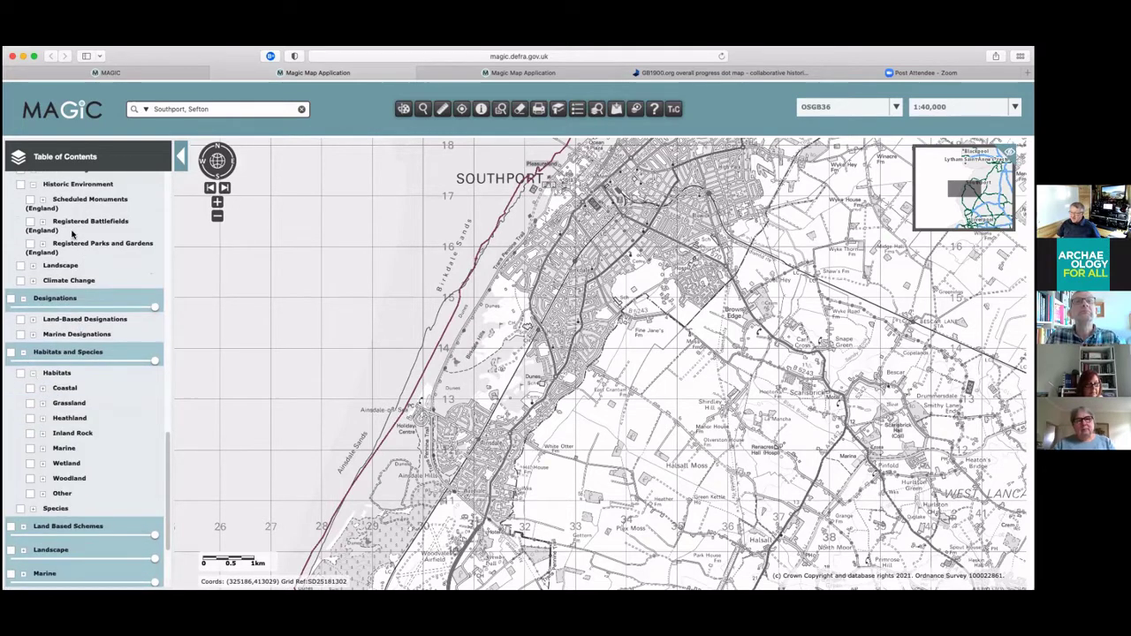
Step: Expand the Coastal habitats group and tick the Sand Dunes (Wales) layer
click(42, 388)
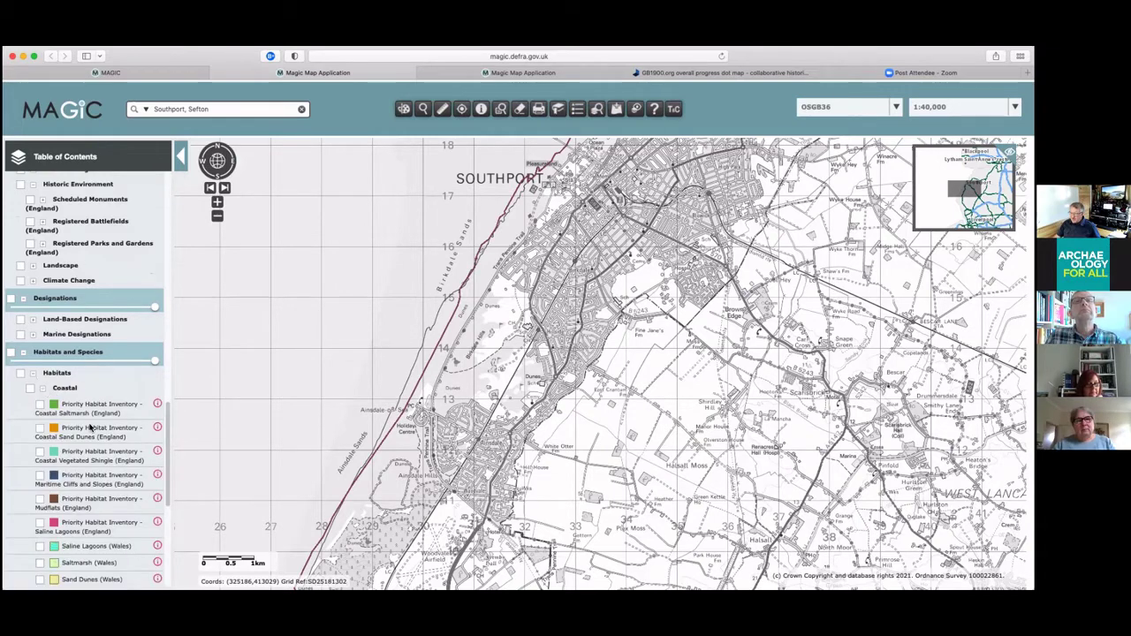
scroll(90, 425, down, 1)
scroll(90, 420, down, 4)
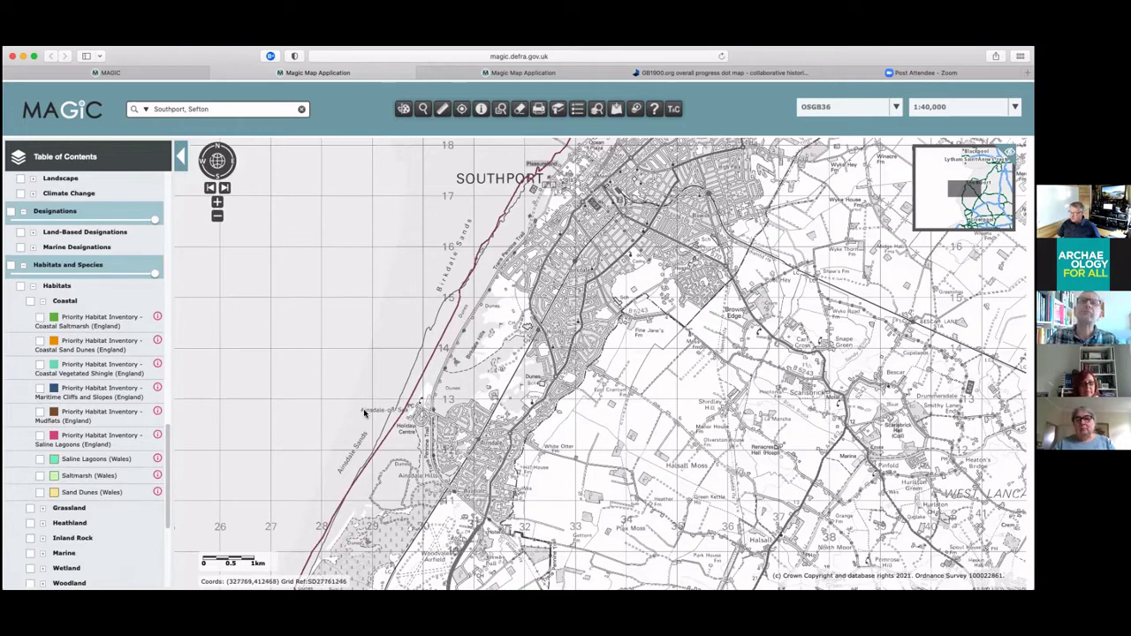
click(40, 495)
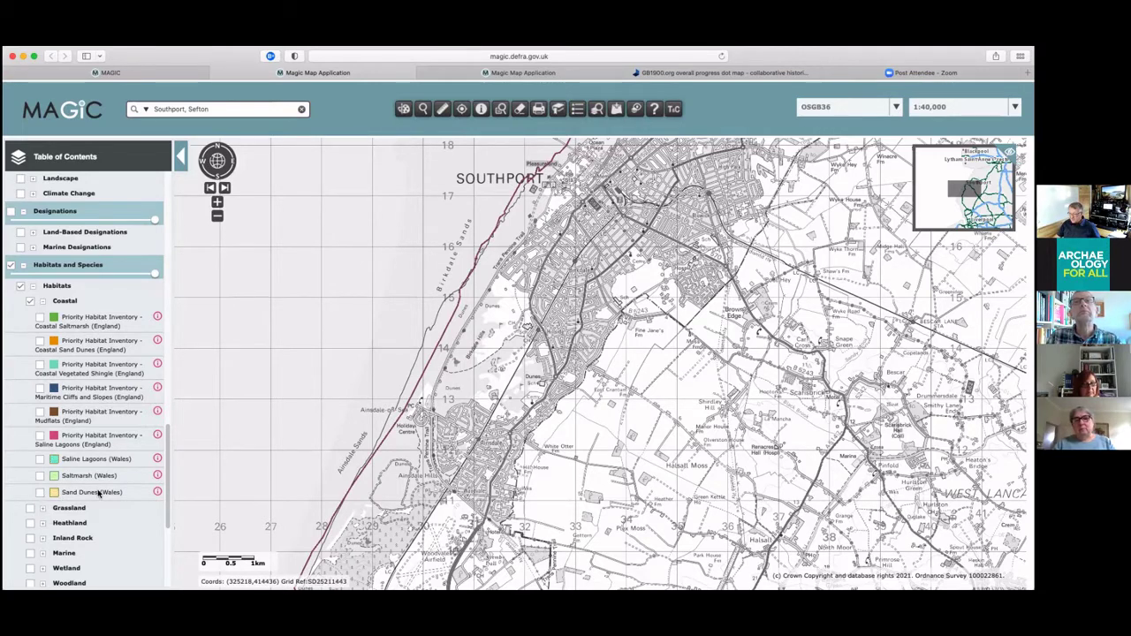
scroll(118, 482, down, 4)
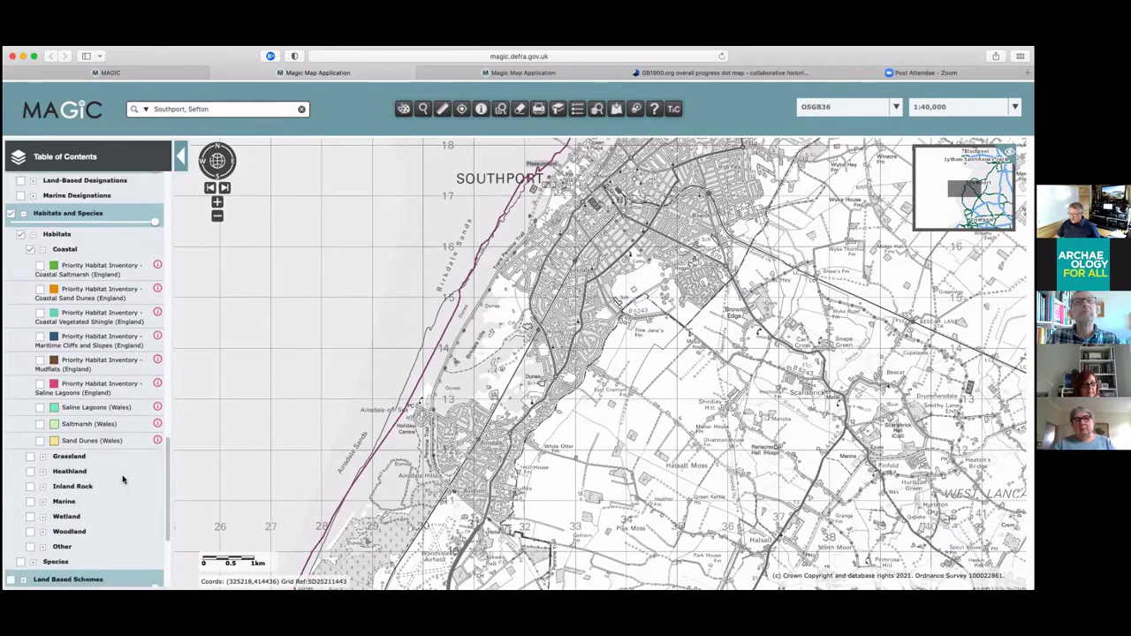
scroll(123, 478, down, 2)
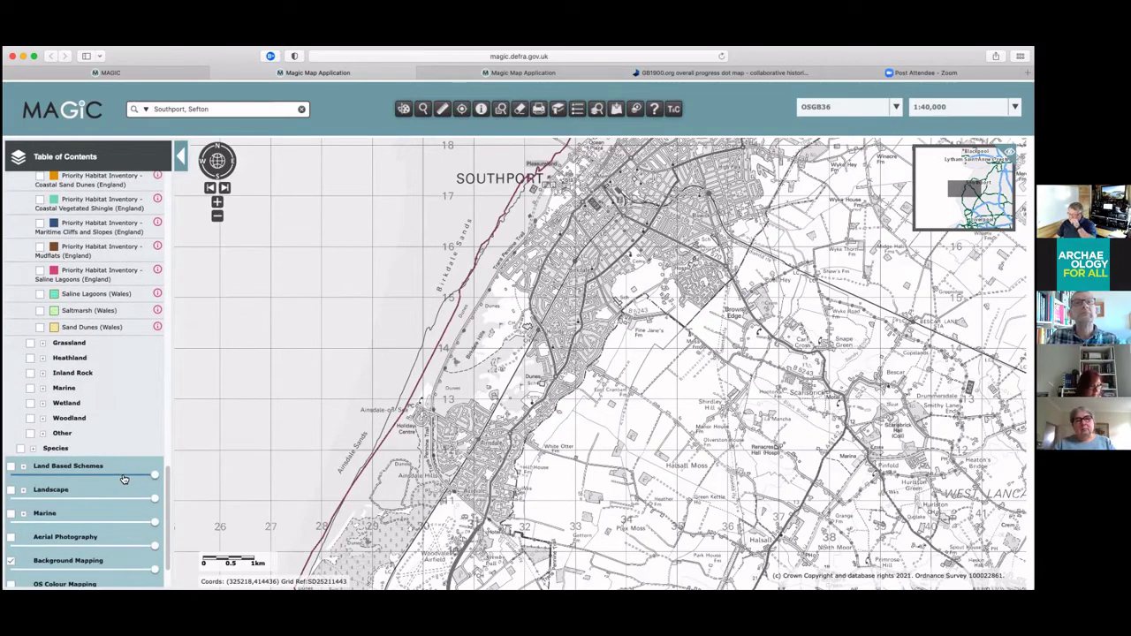
Step: Expand the Land Based Schemes and Agri-Environment Schemes groups in the layer list
click(24, 467)
scroll(82, 451, down, 3)
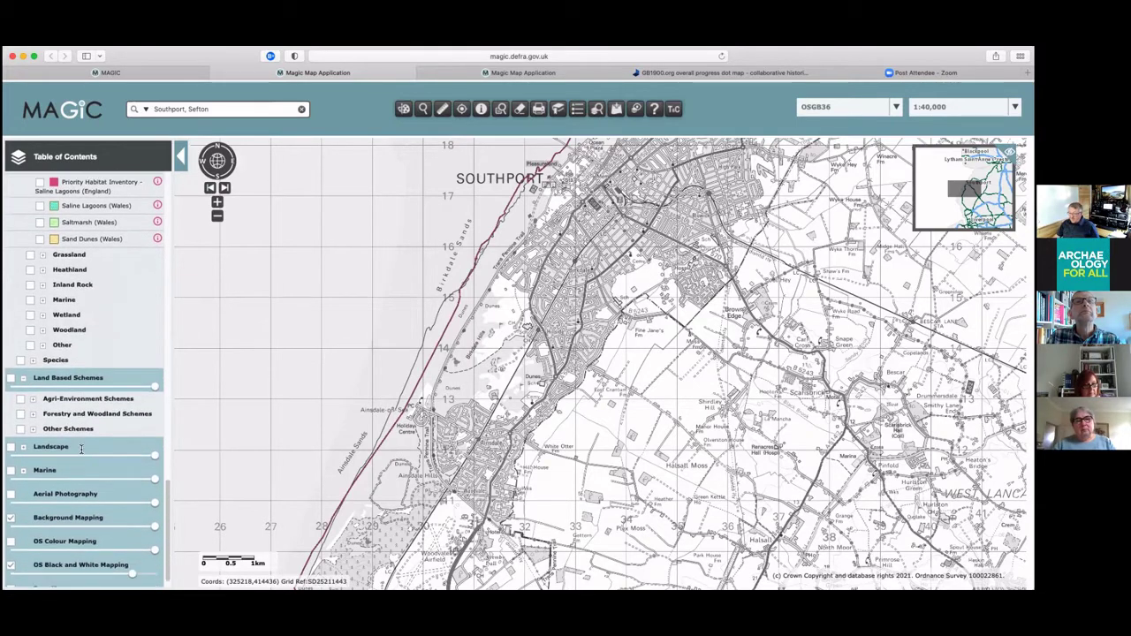
click(33, 399)
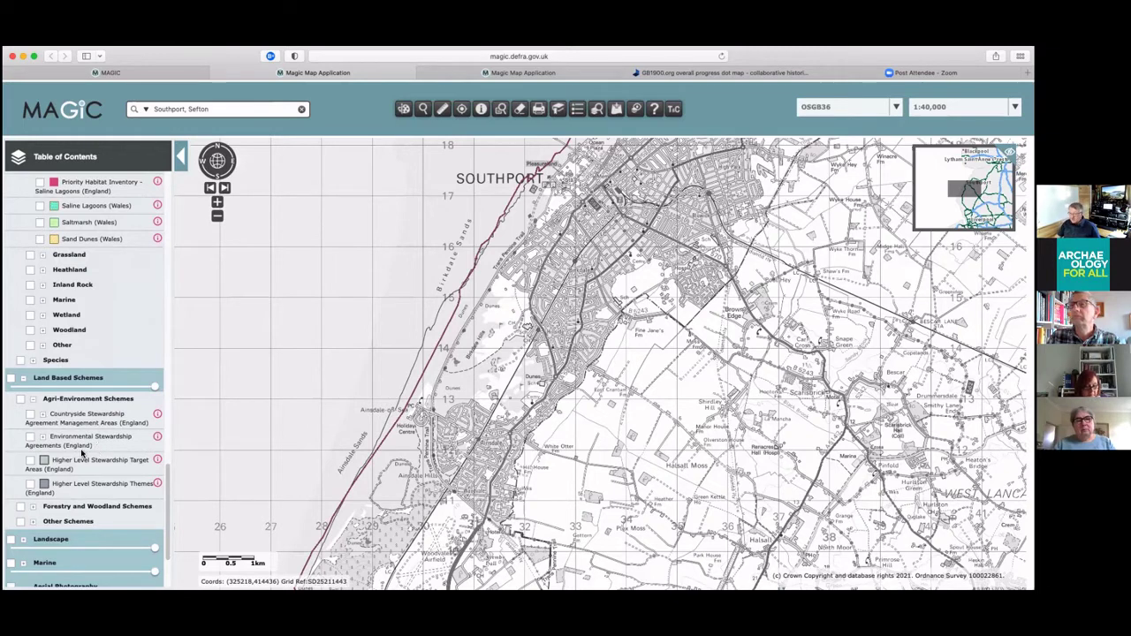
scroll(103, 444, up, 1)
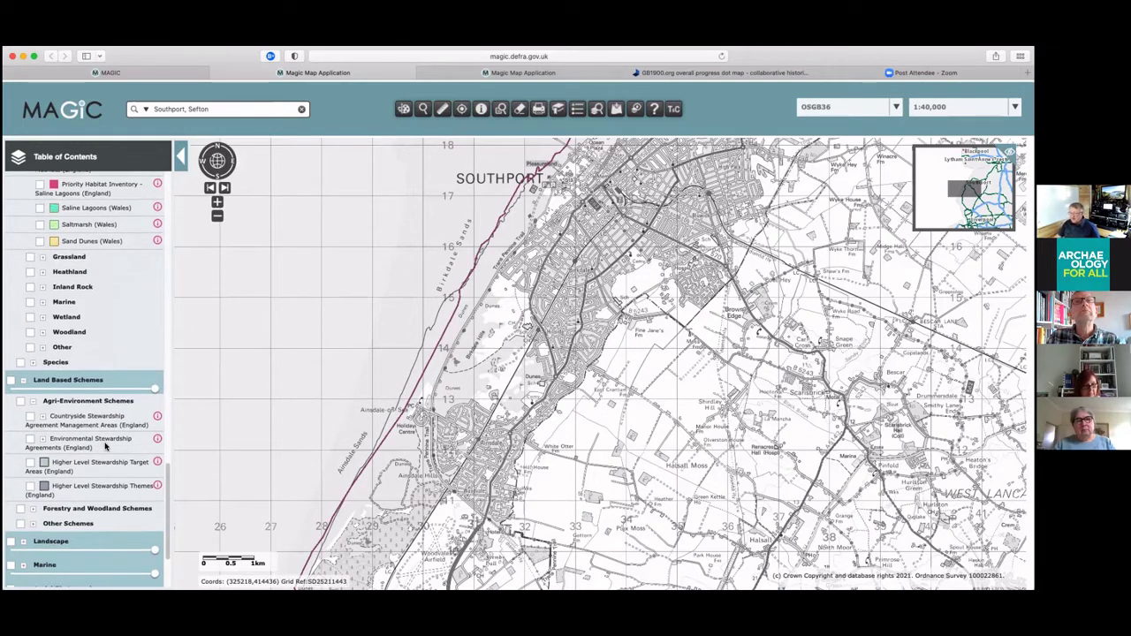
scroll(104, 433, down, 4)
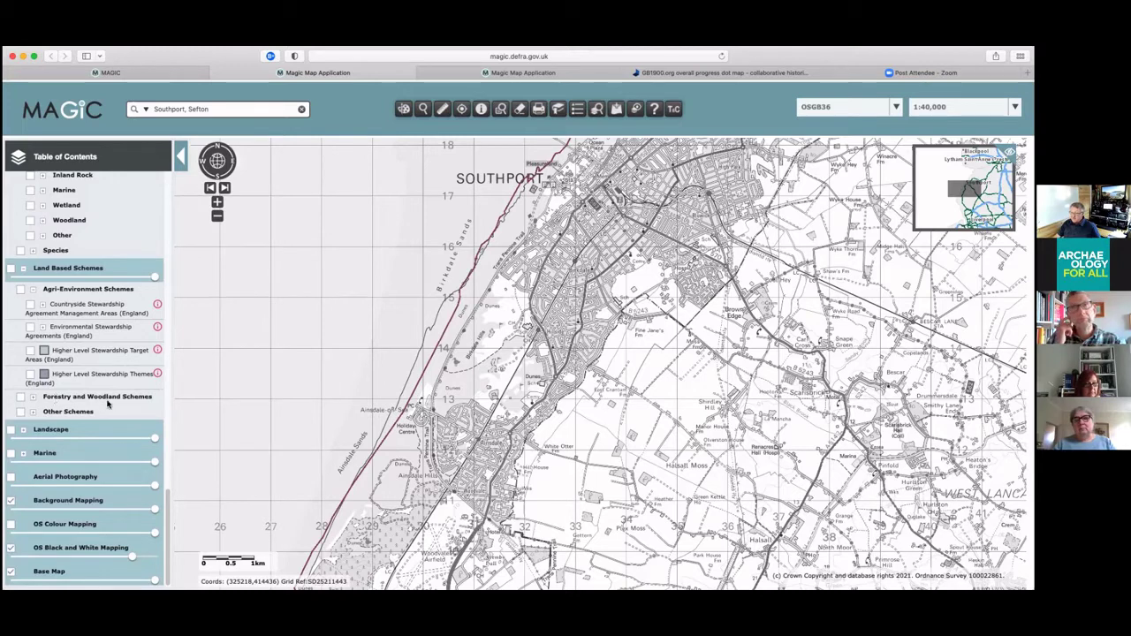
Step: Expand the Landscape group and its Geology and Soils subgroup to browse their layers
click(23, 430)
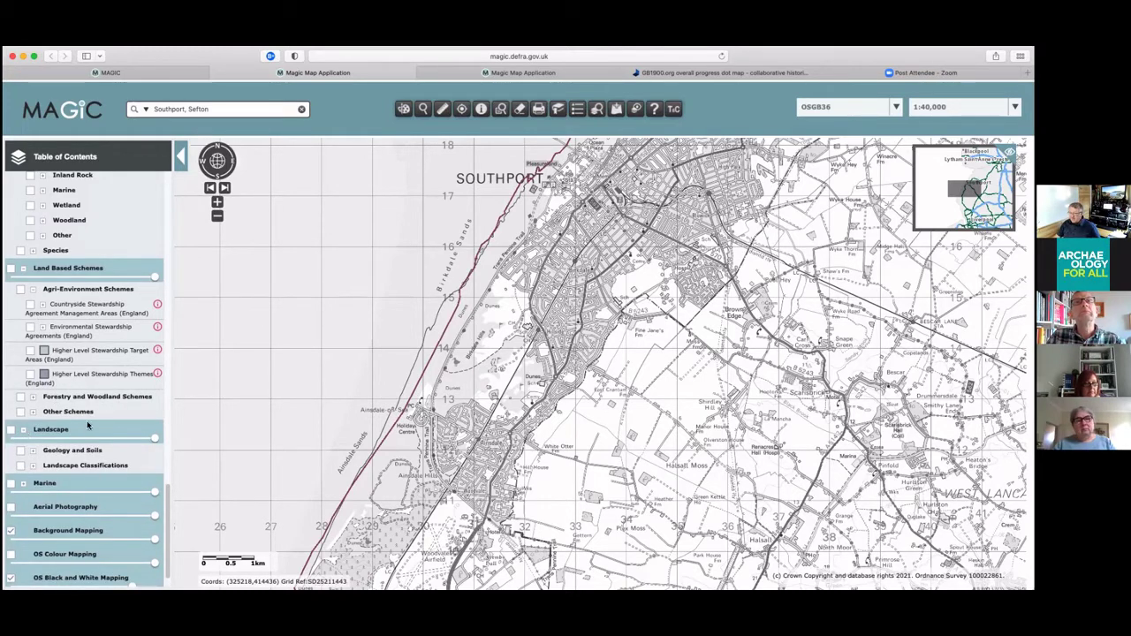
scroll(34, 453, down, 1)
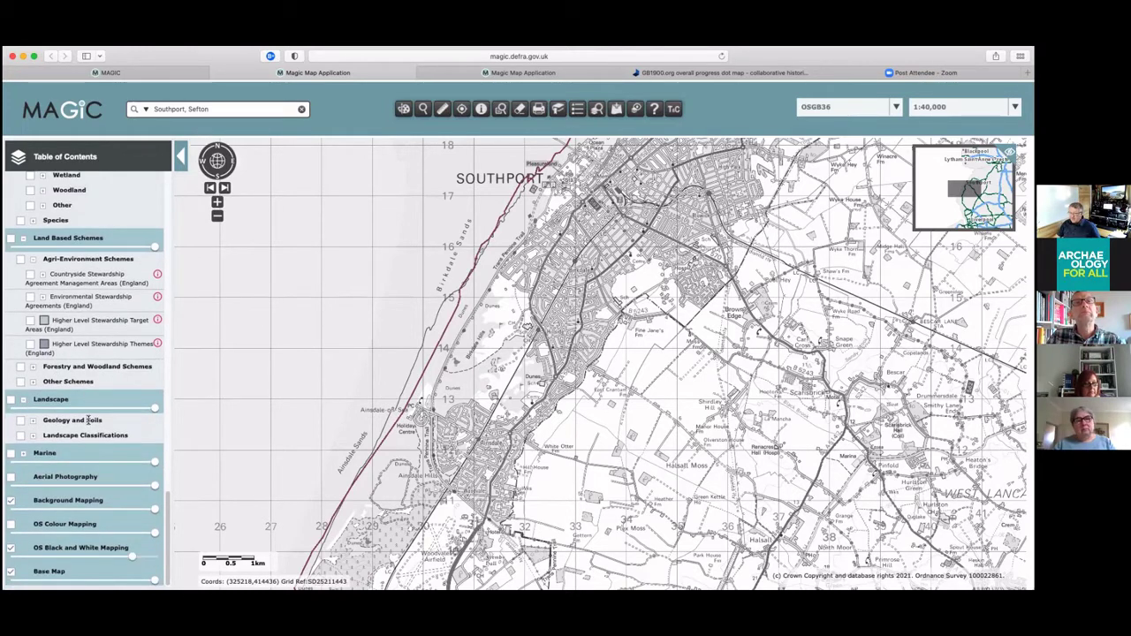
click(33, 421)
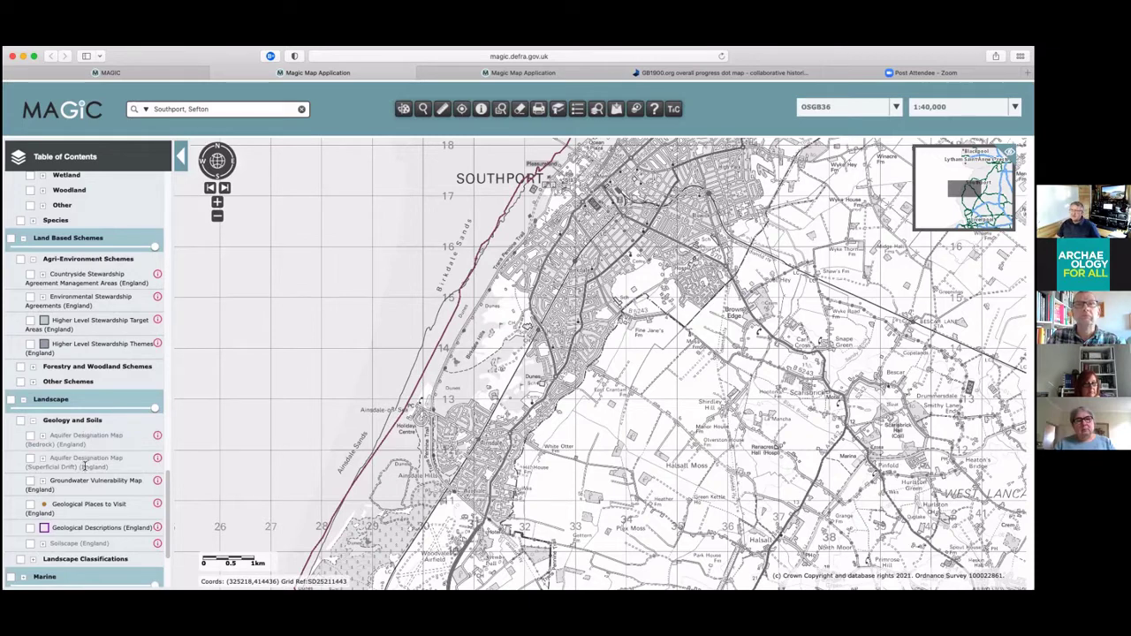
scroll(81, 500, down, 3)
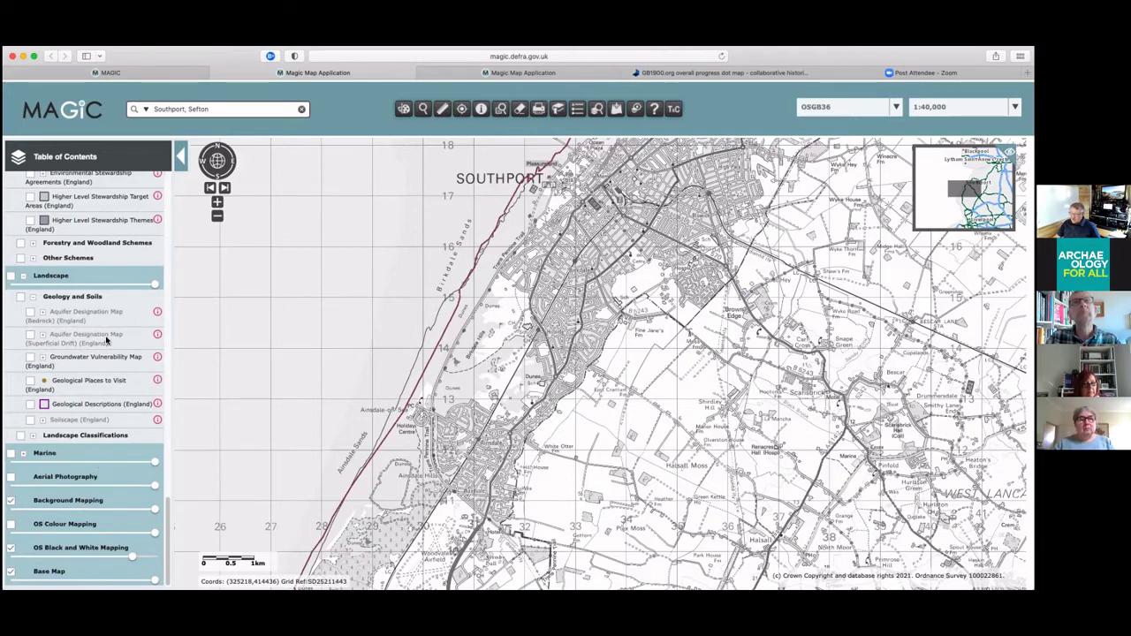
scroll(106, 339, up, 15)
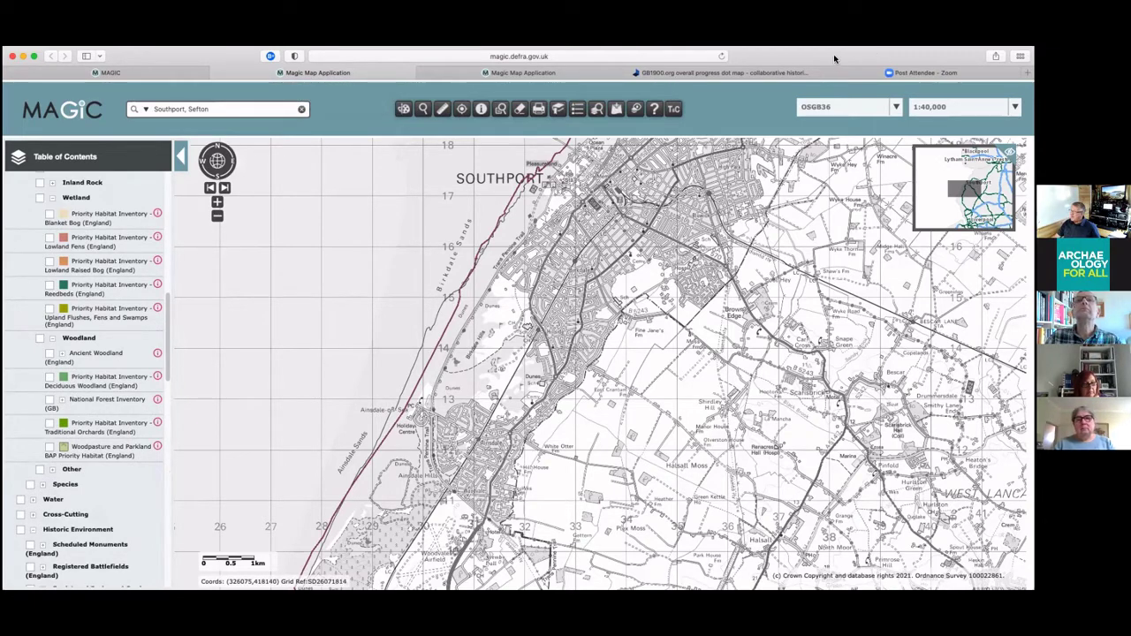
Step: Switch to the other Magic Map Application tab and show the 1:80,000 Southport map full screen
click(556, 72)
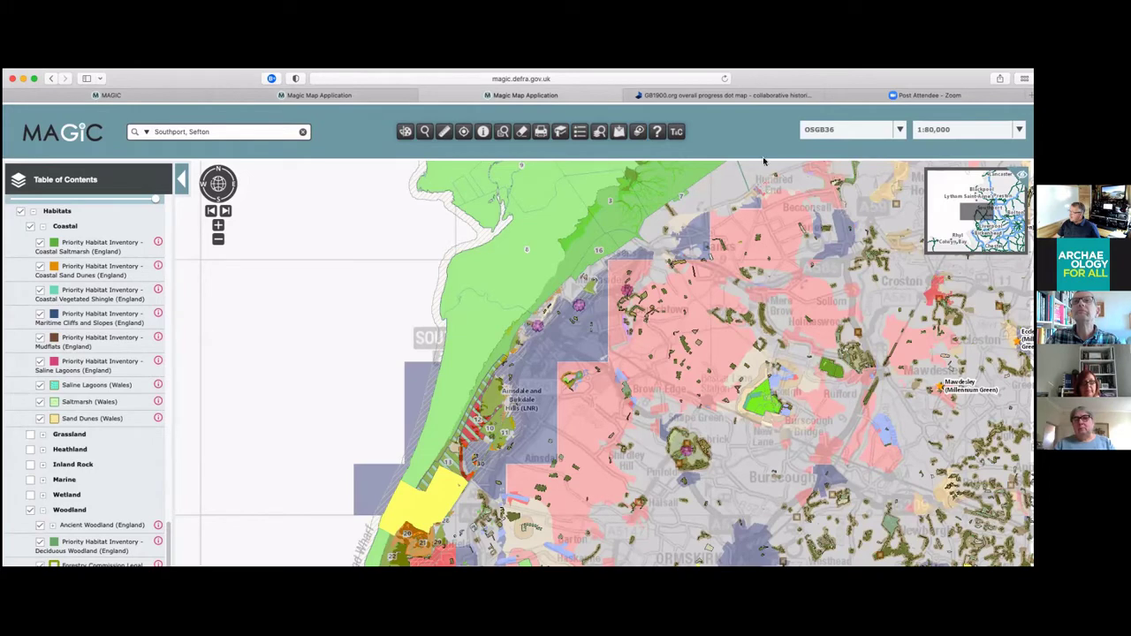
key(ctrl+super+f)
key(ctrl+super+f)
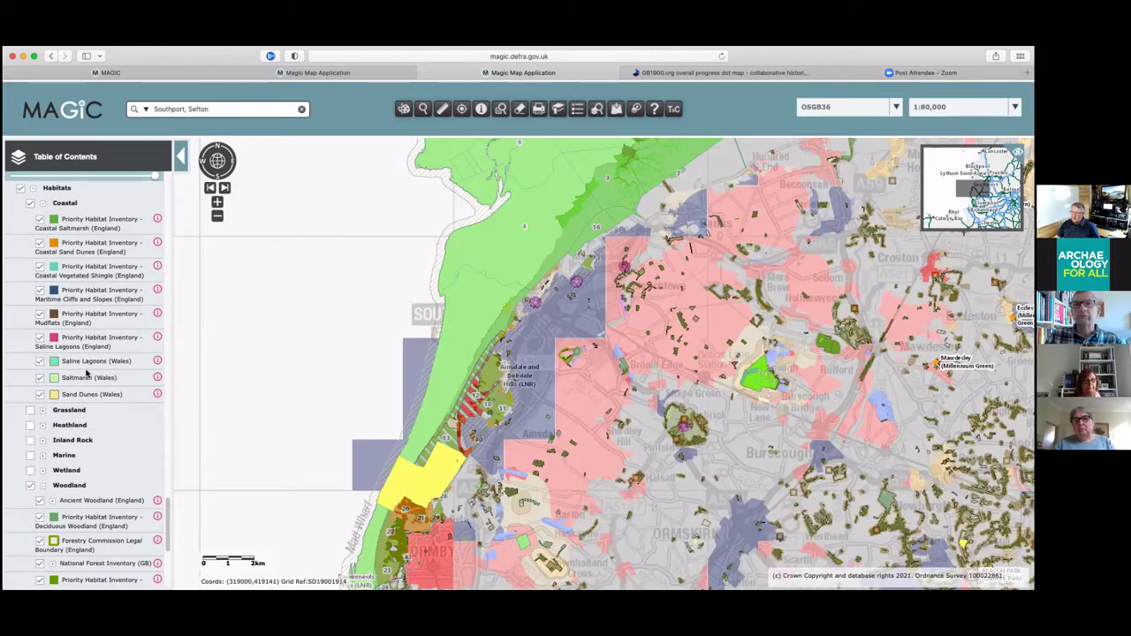
scroll(92, 369, down, 8)
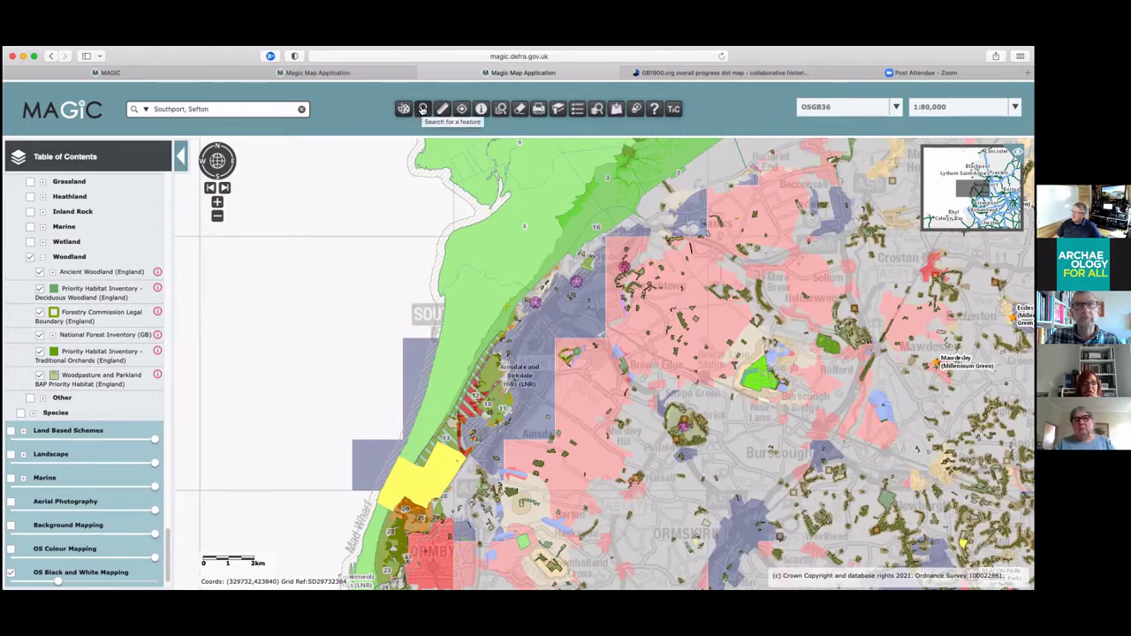
Step: Identify features at a woodland patch to get its Site Check Results for Deciduous Woodland
click(482, 114)
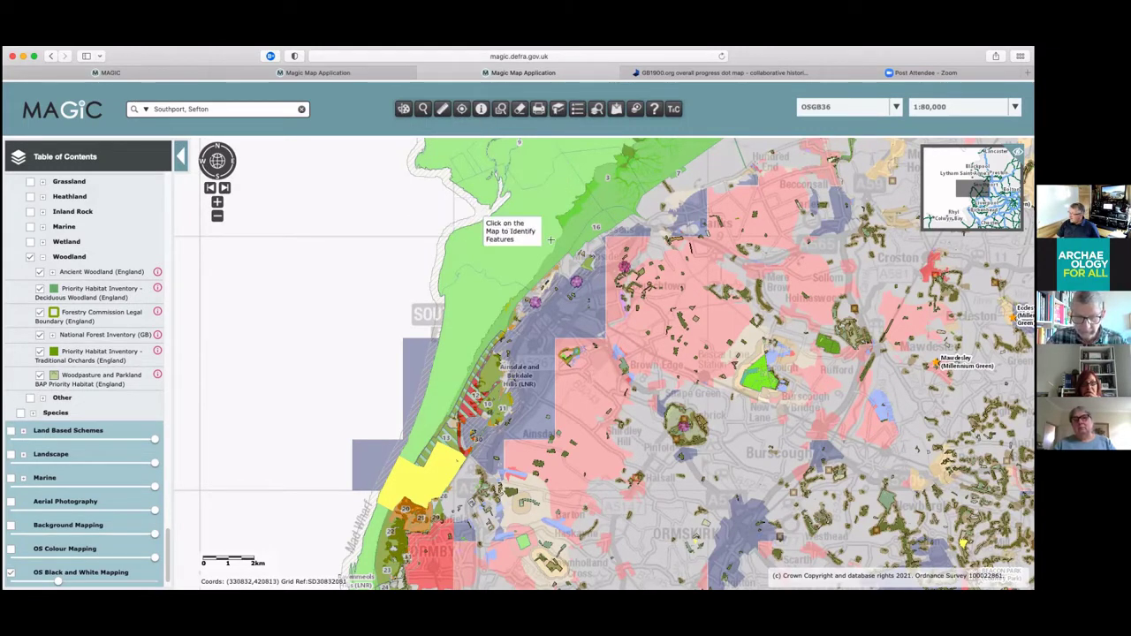
click(647, 335)
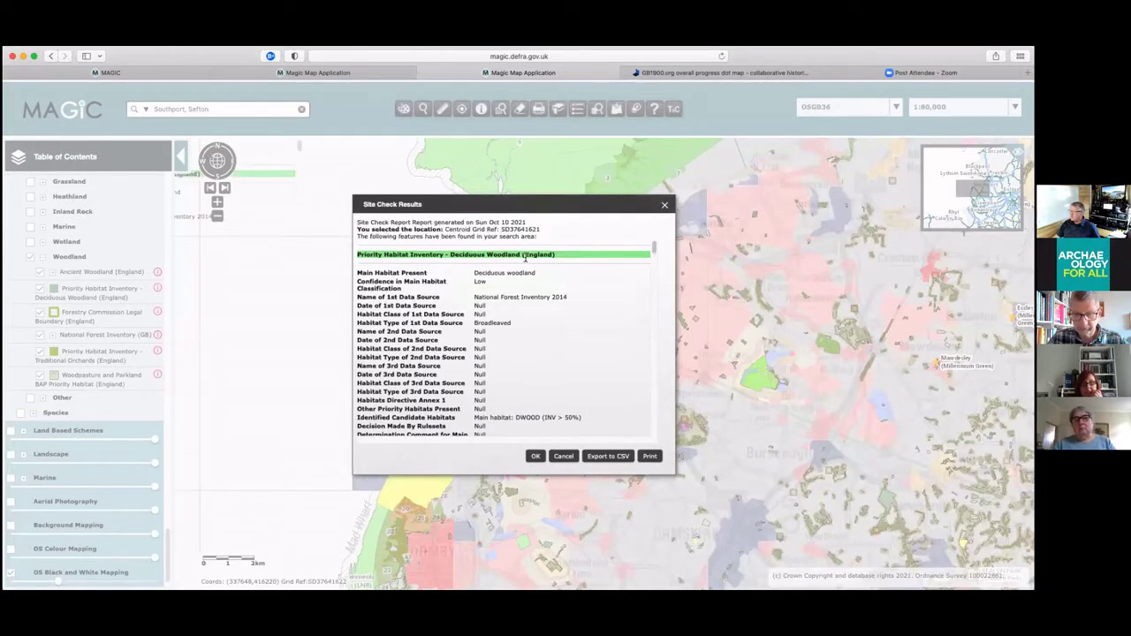
Step: Close the Site Check Results report and return to the slideshow on the Names slide
scroll(557, 325, down, 3)
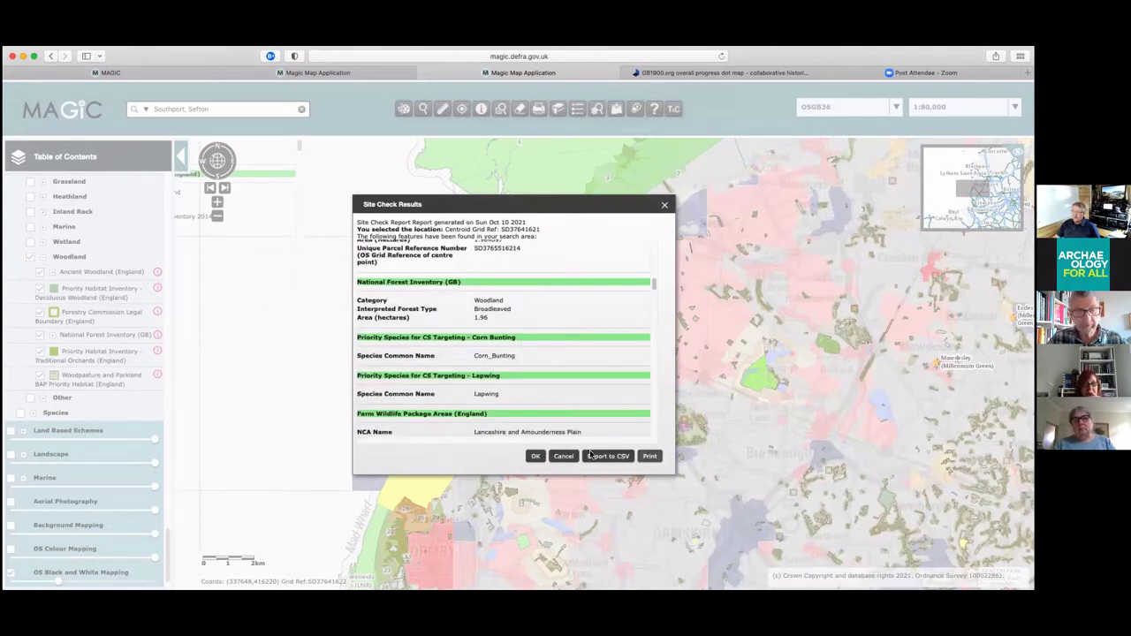
click(665, 208)
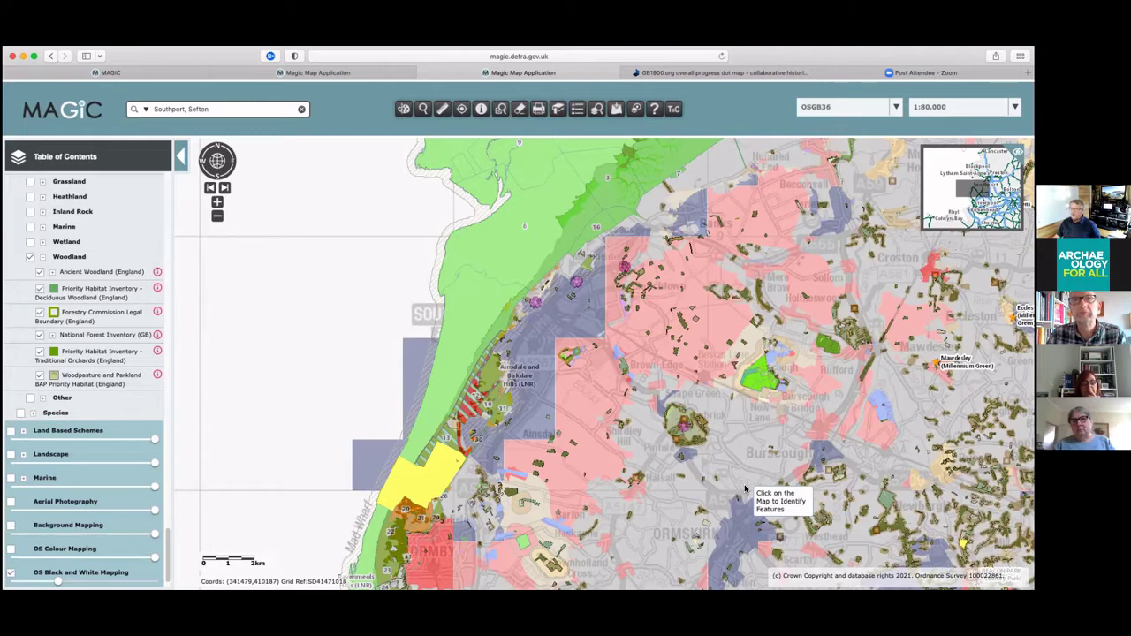
key(alt+Tab)
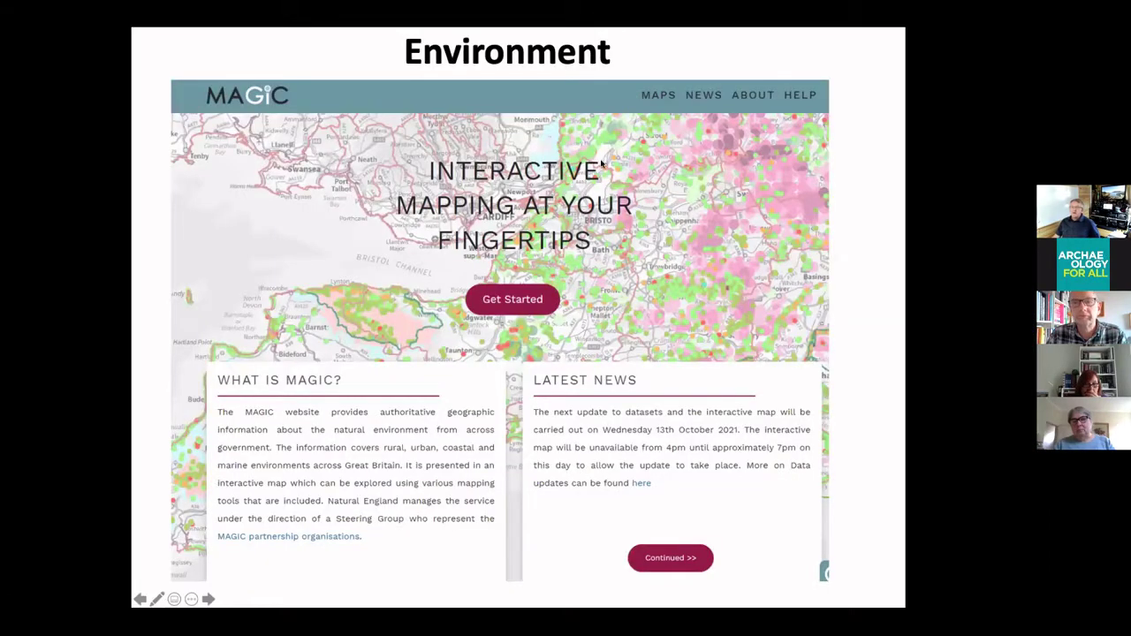
click(615, 281)
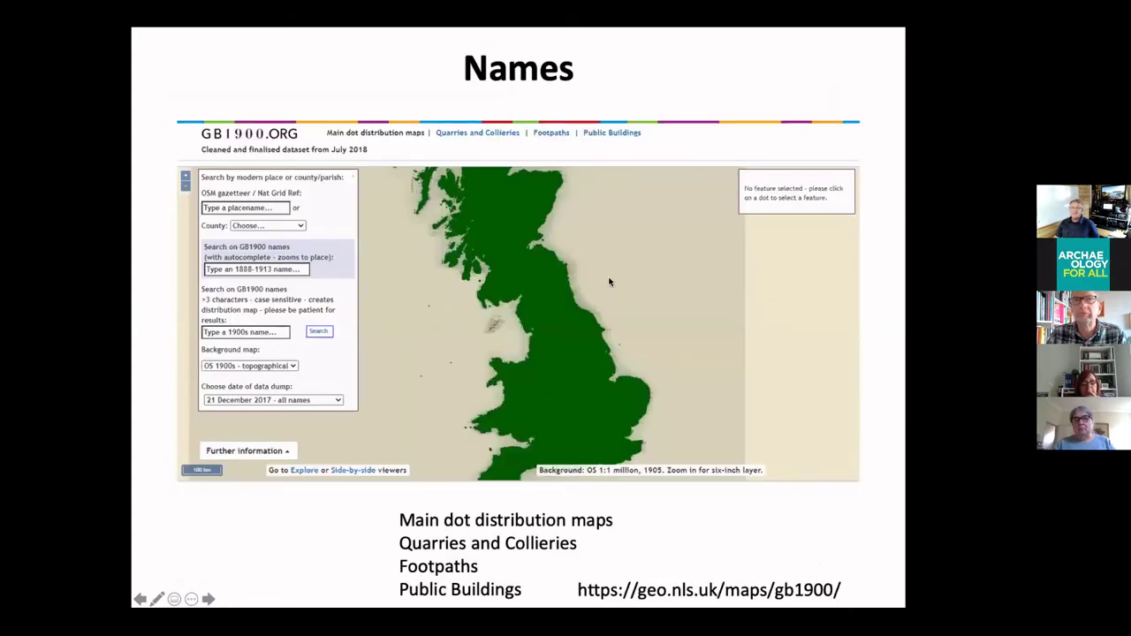